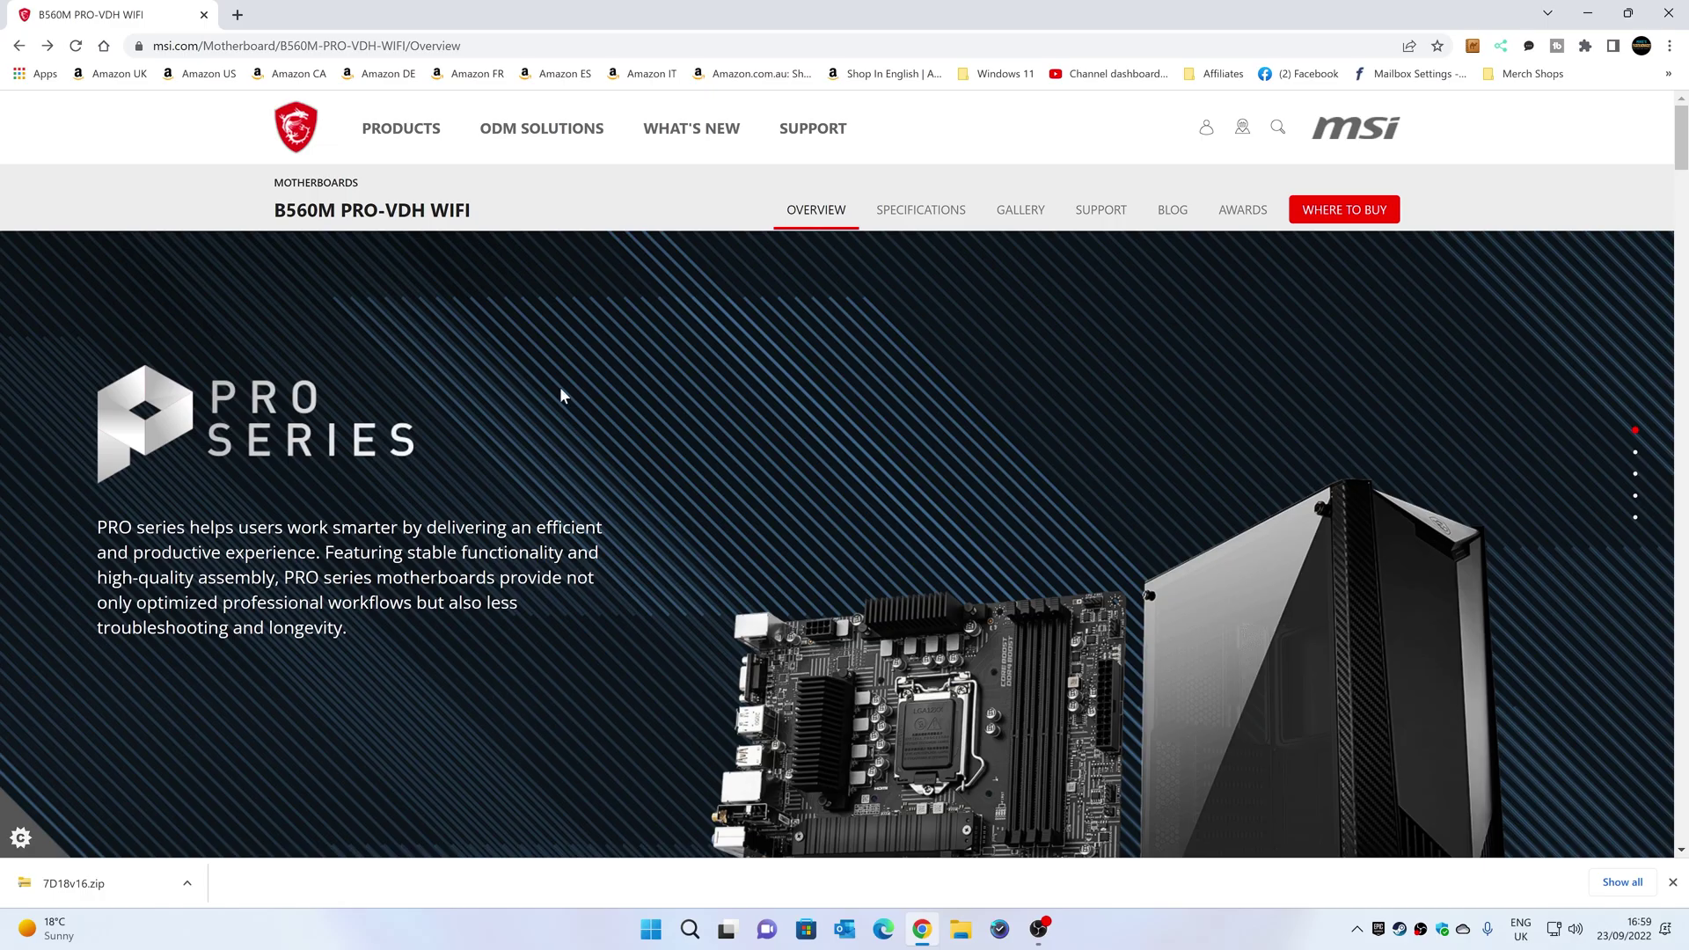
- Open the B560M PRO-VDH WIFI motherboard's support page on msi.com
click(1105, 214)
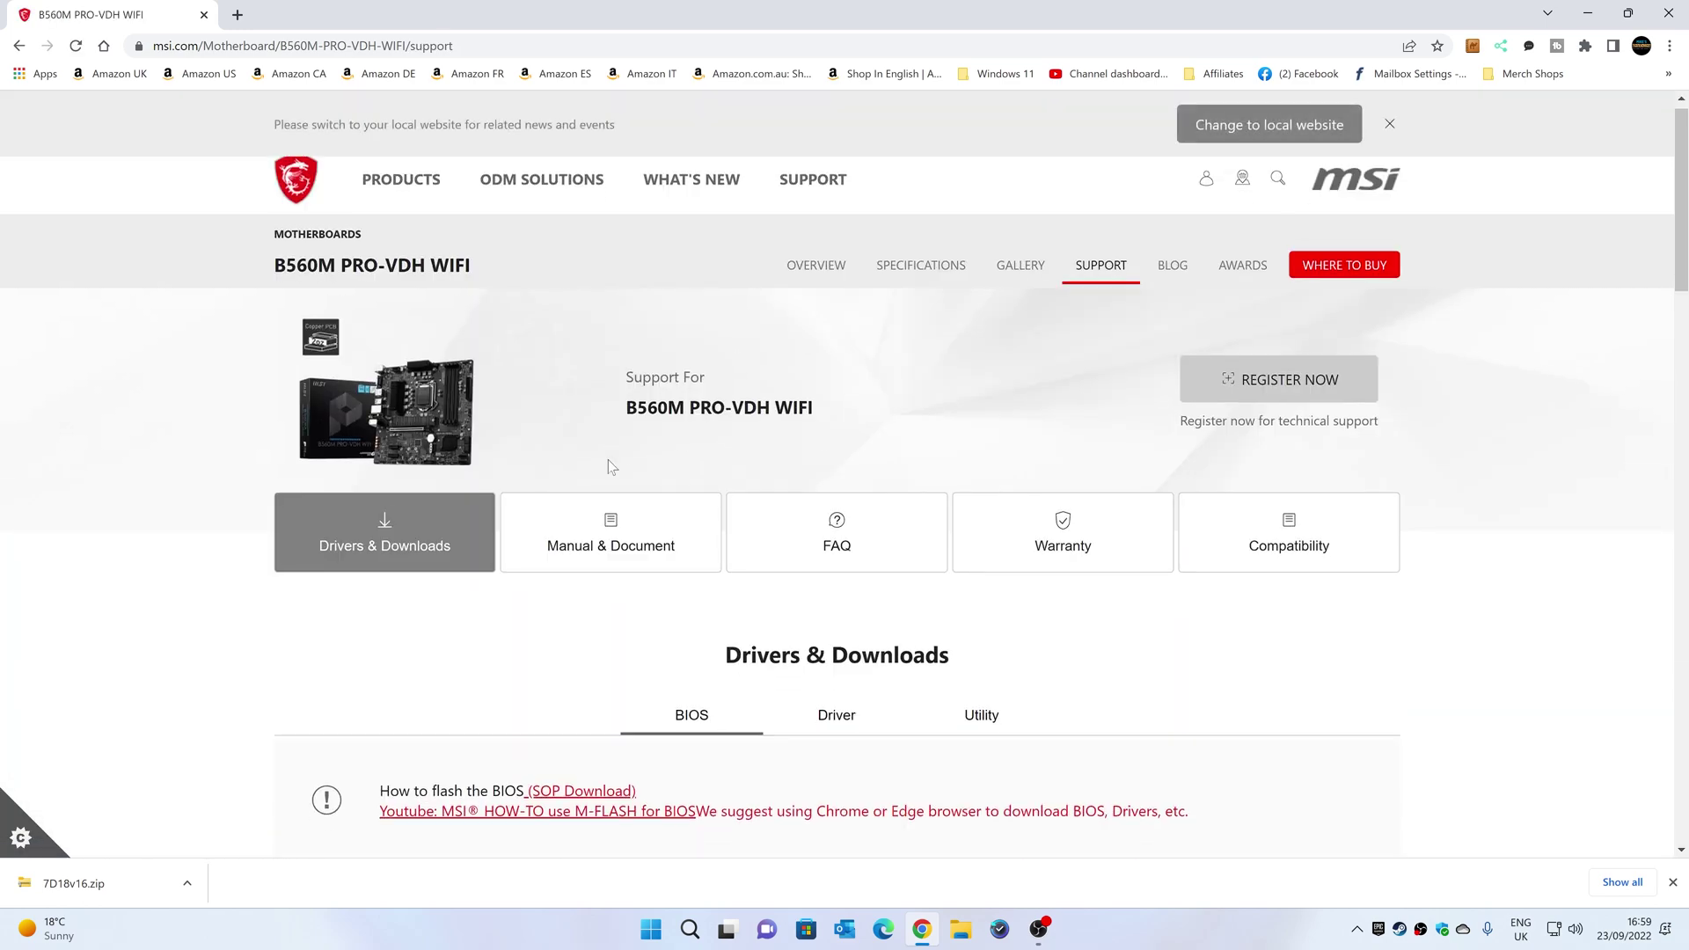
- Look through the Utility and Driver download lists, then return to the BIOS downloads
scroll(616, 475, down, 2)
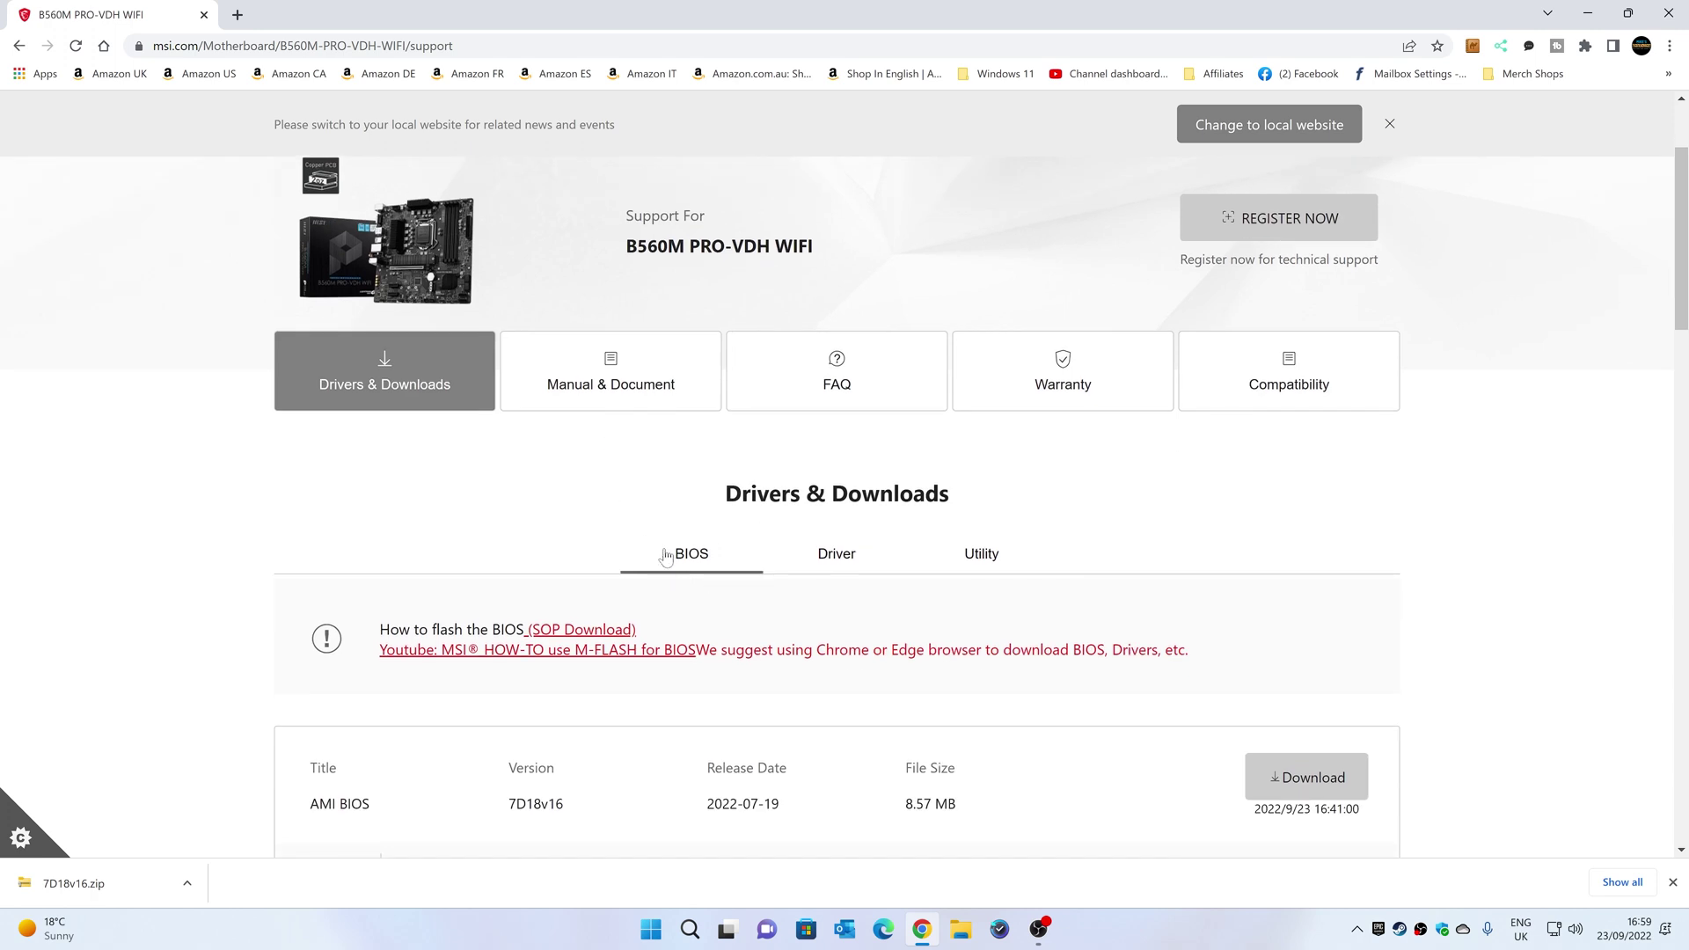
click(985, 554)
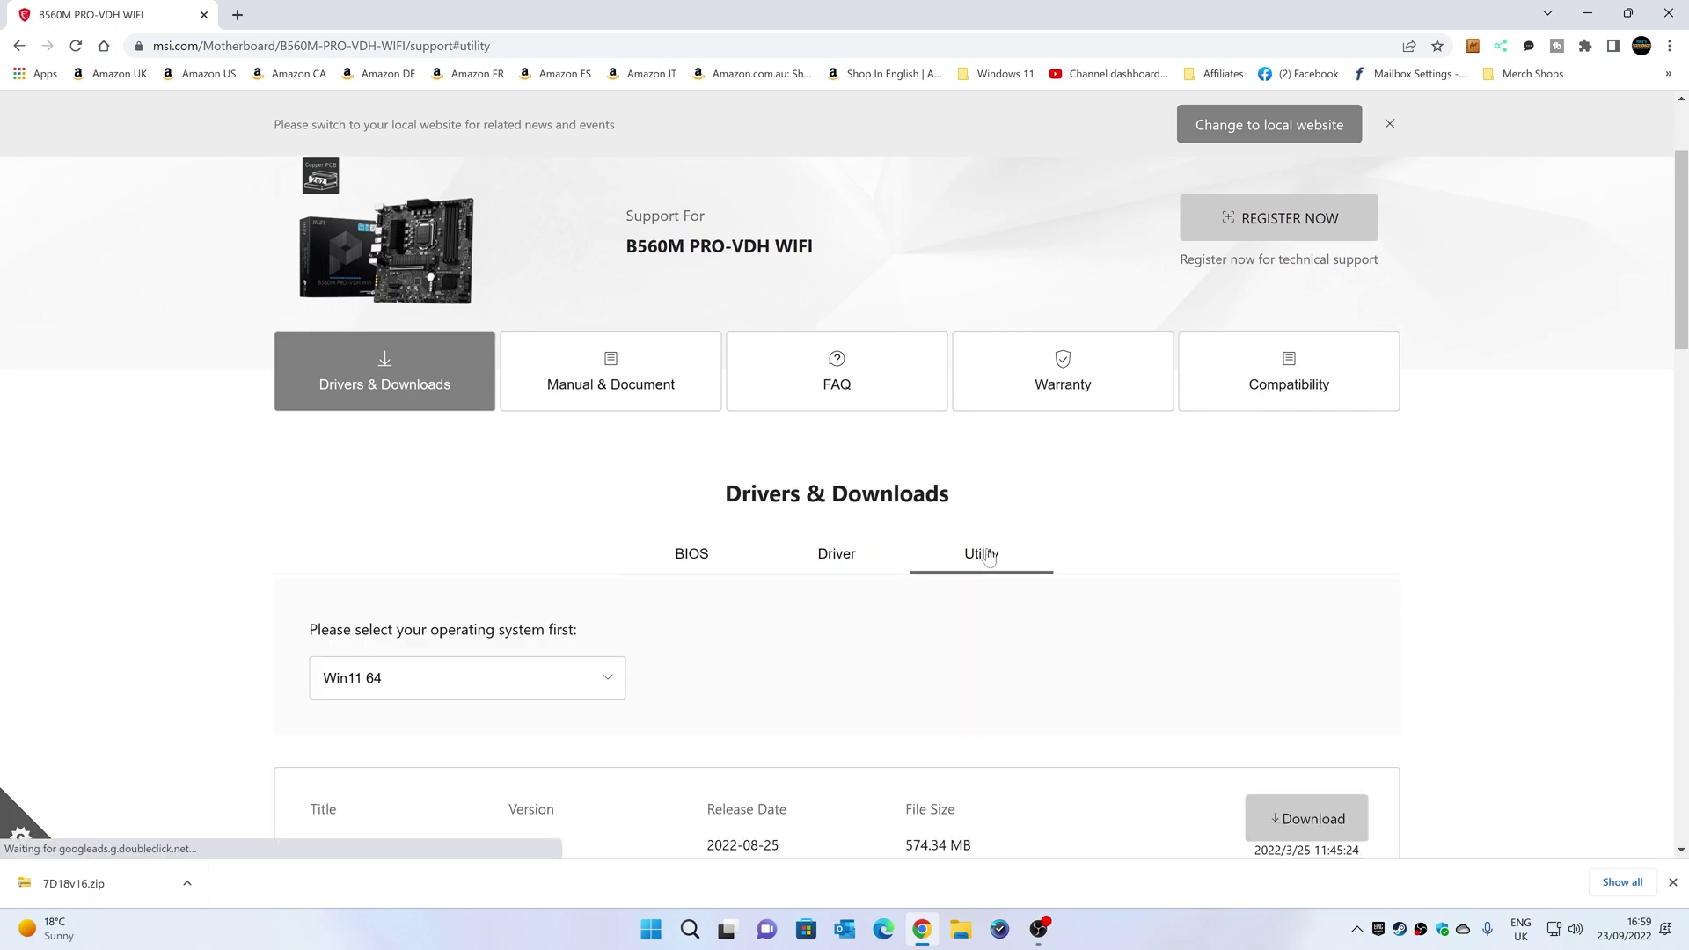
click(838, 556)
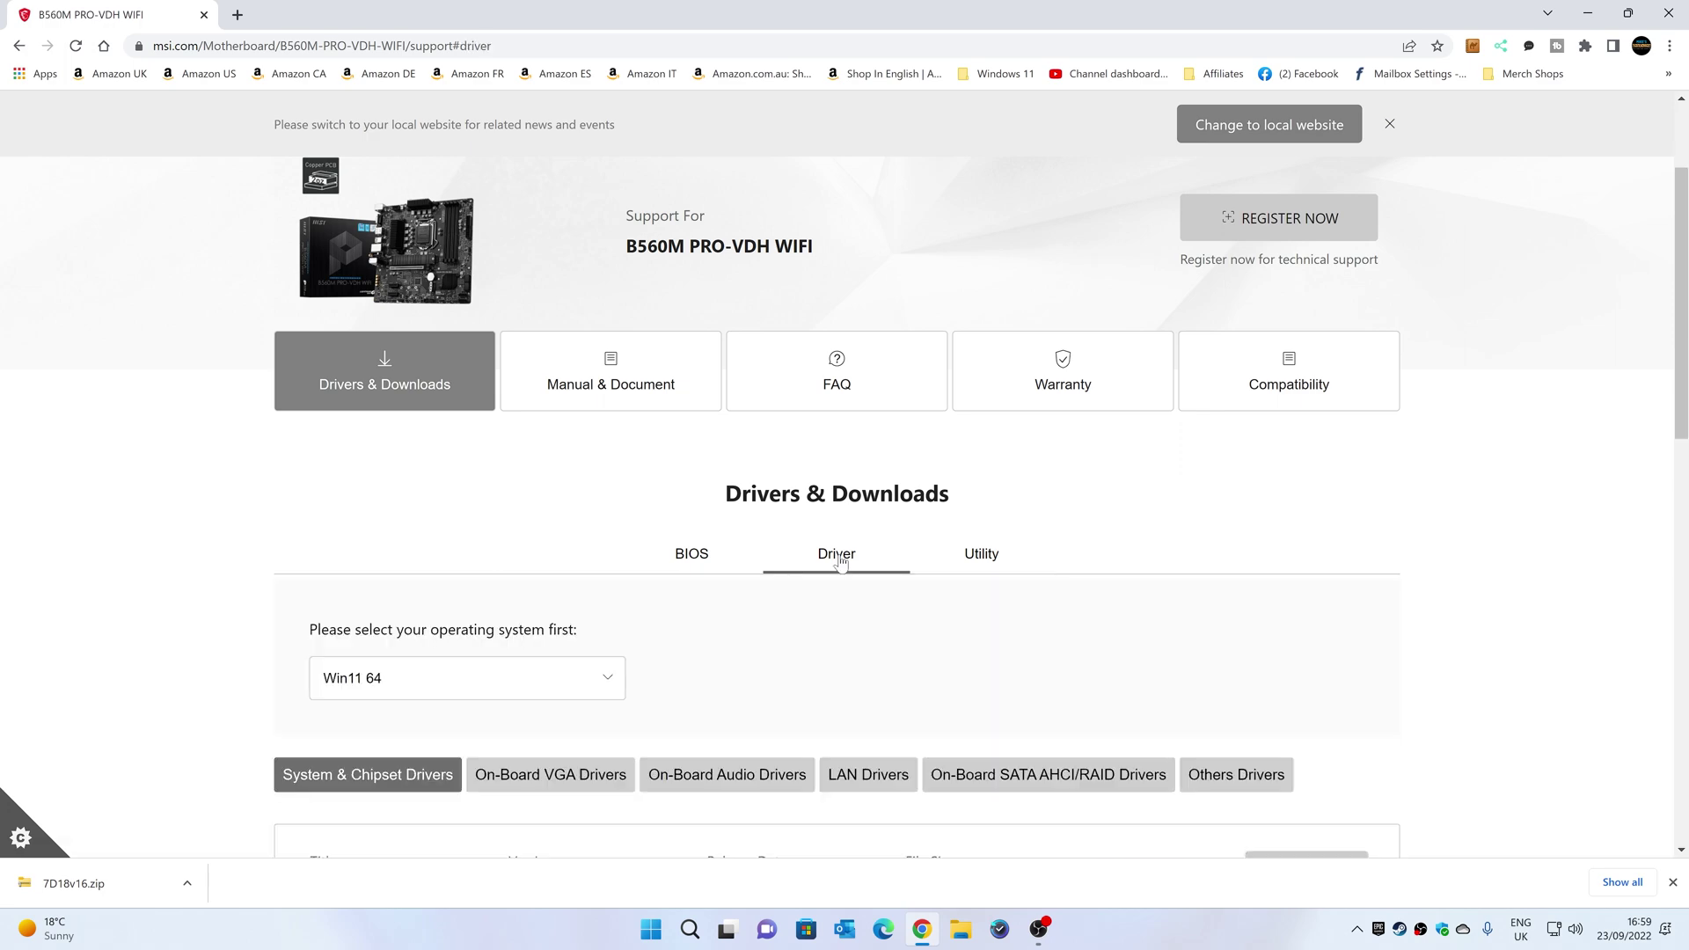
click(690, 563)
scroll(586, 471, down, 8)
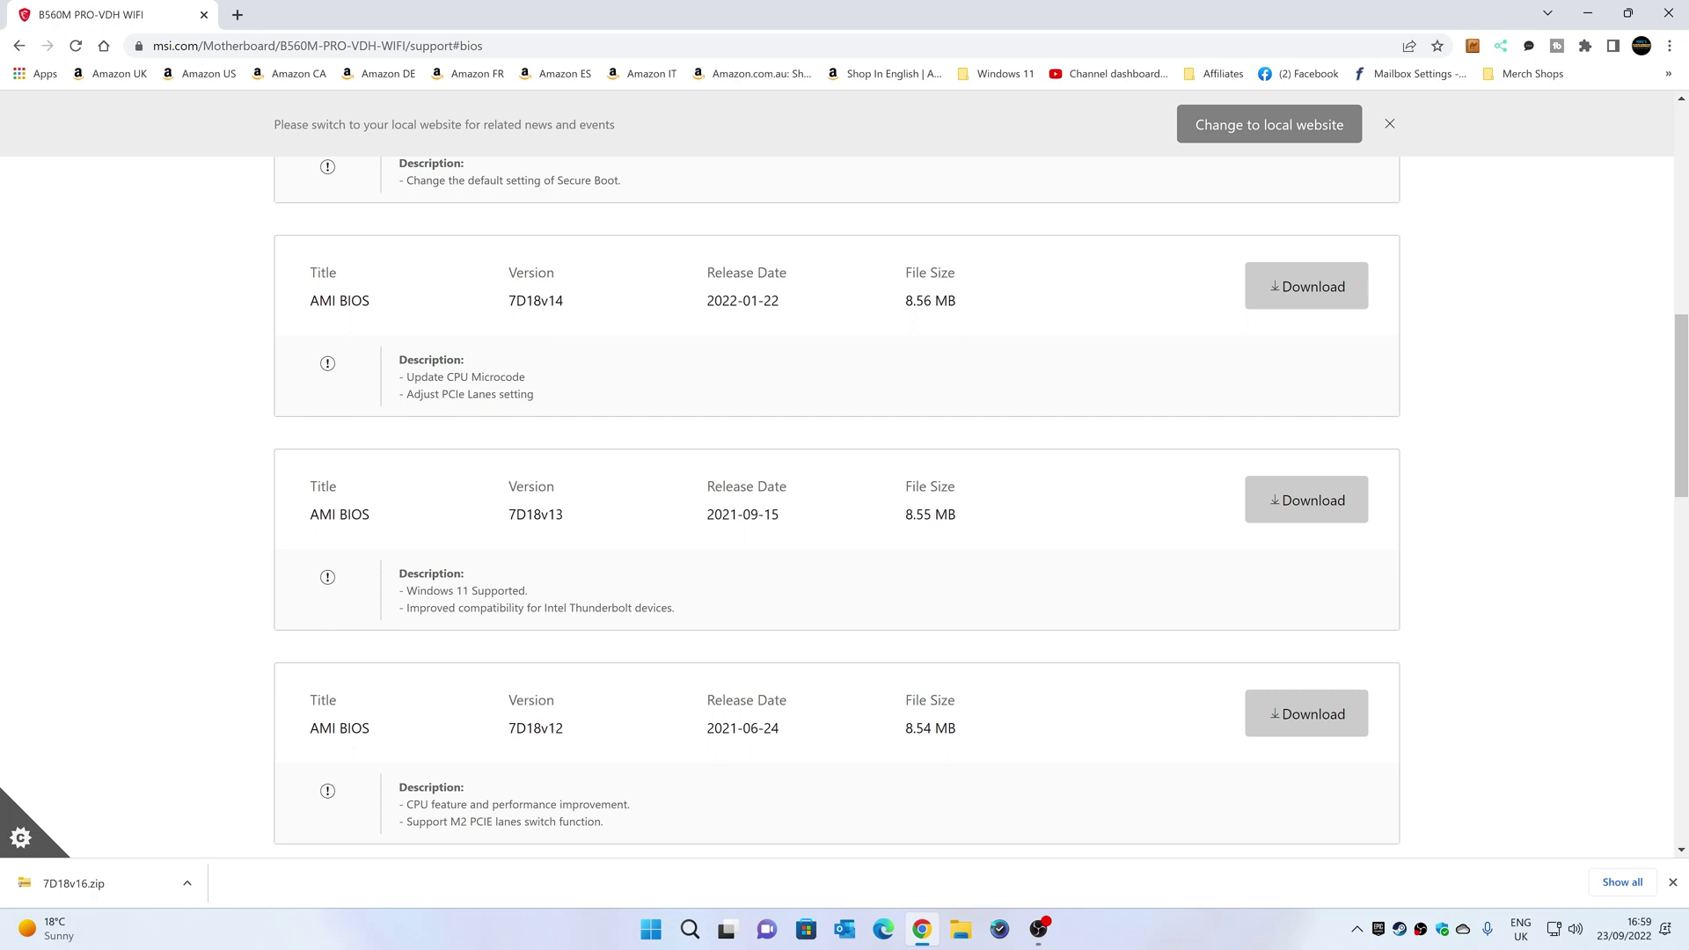
scroll(524, 400, up, 2)
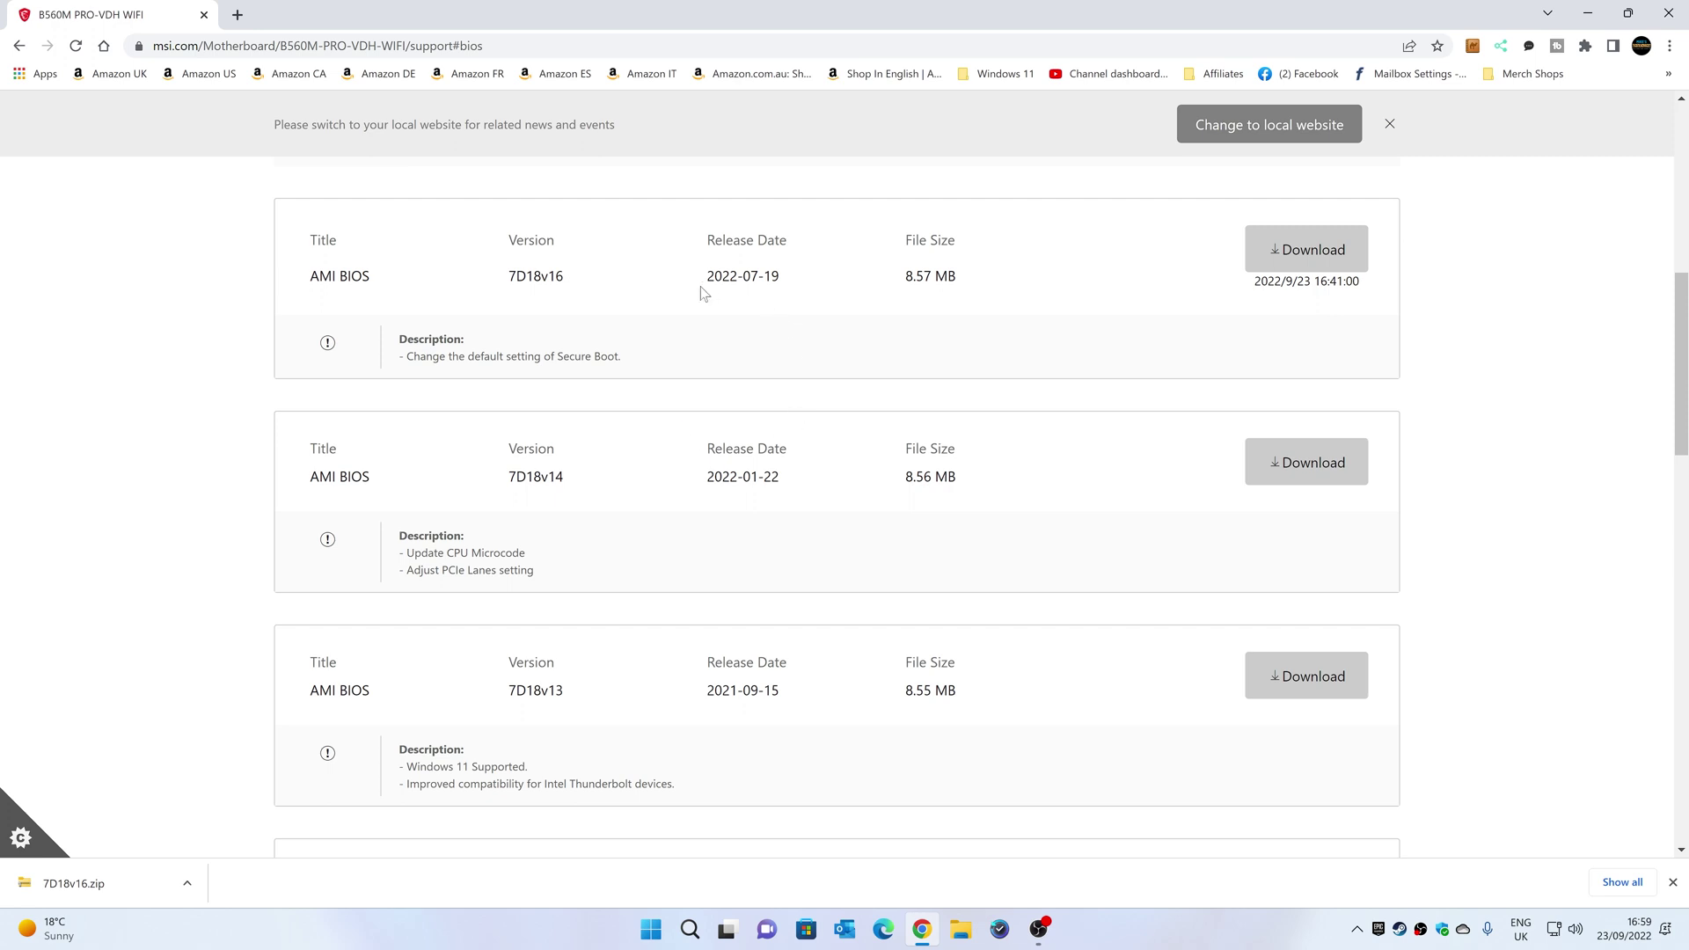
- Save the 7D18v16 AMI BIOS zip to the Desktop and minimize Chrome
click(1307, 255)
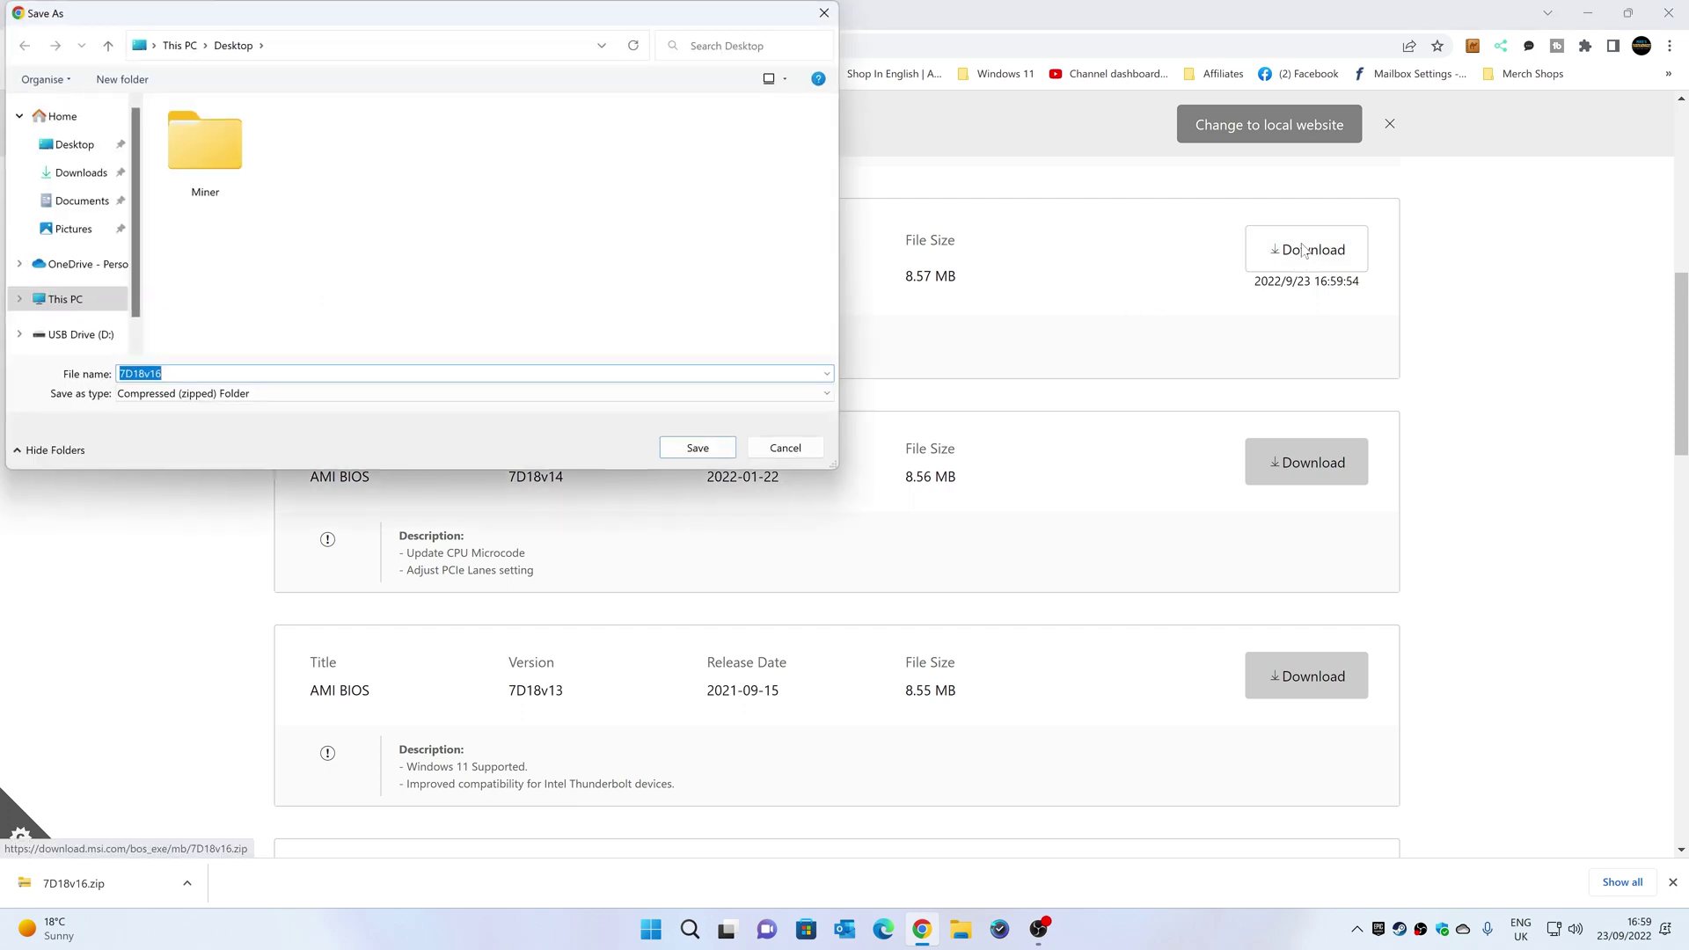
click(711, 452)
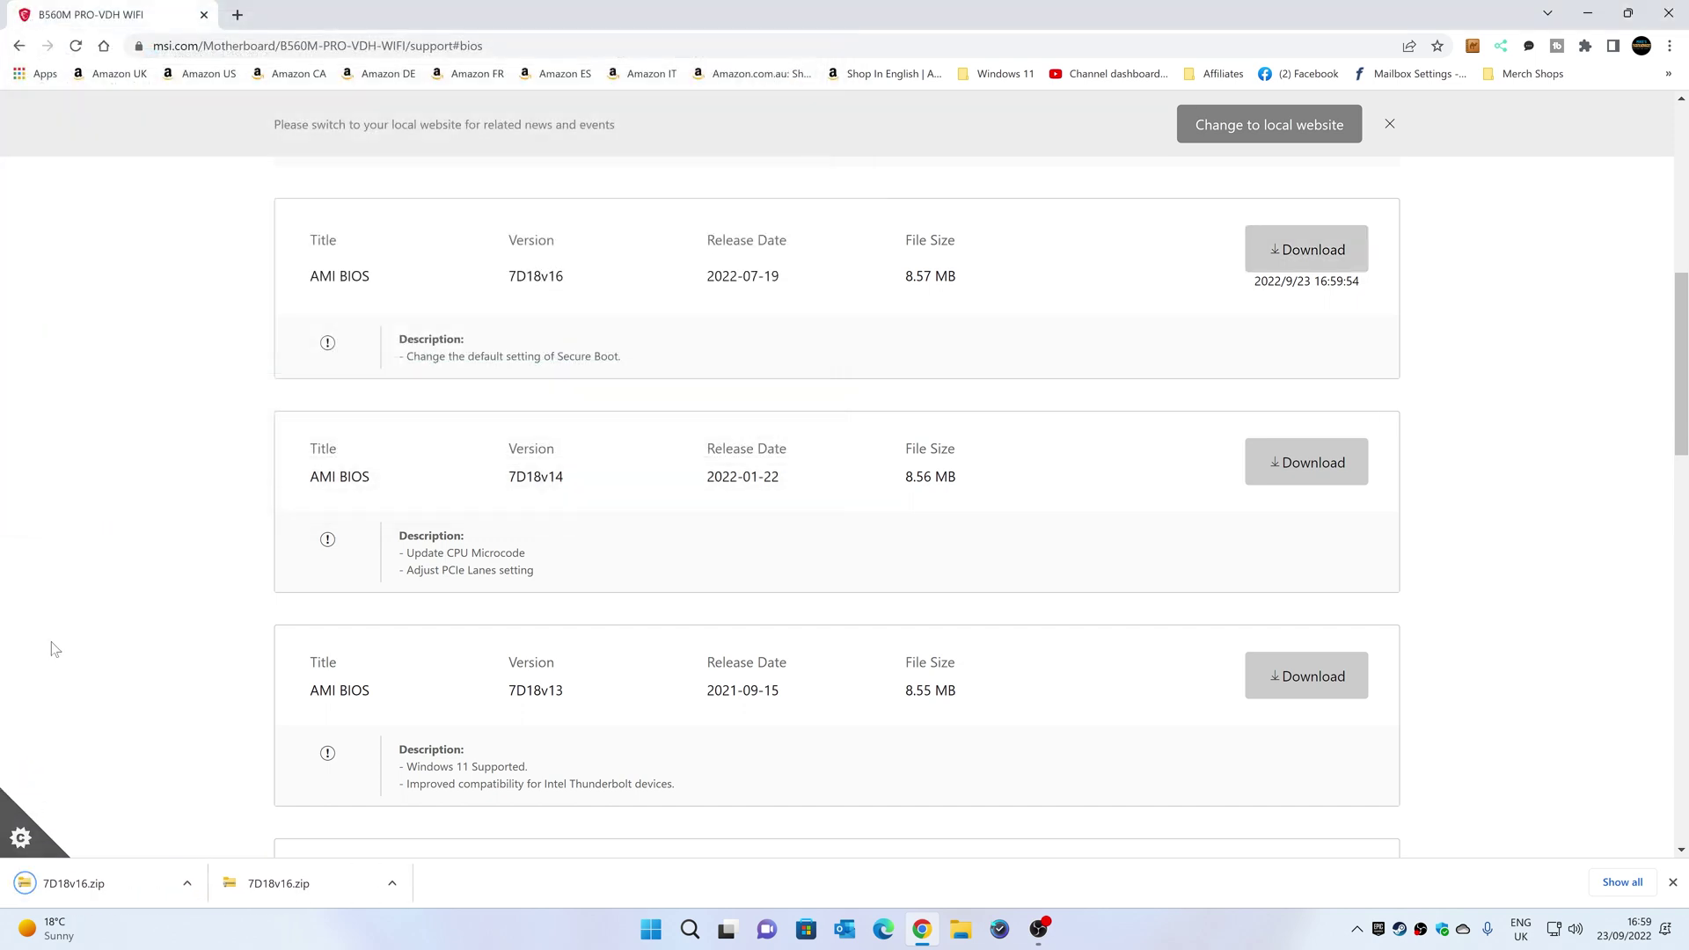
click(1590, 11)
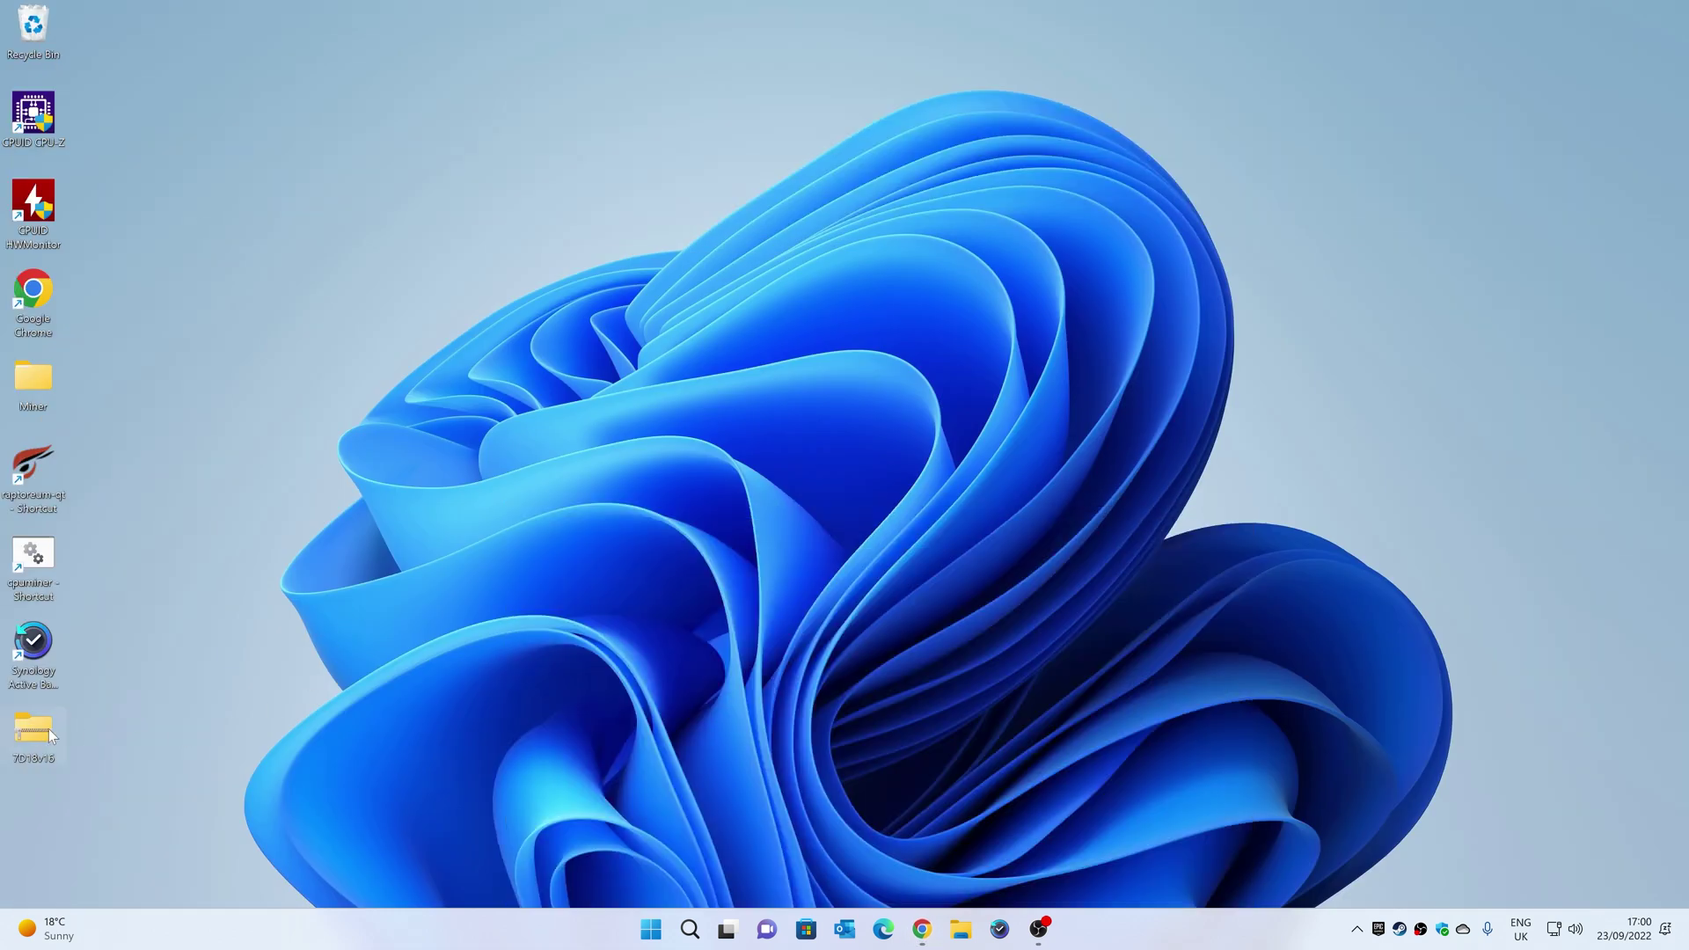
- Extract the BIOS zip and open the inner 7D18v16 folder holding E7D18IMS.160
right_click(31, 736)
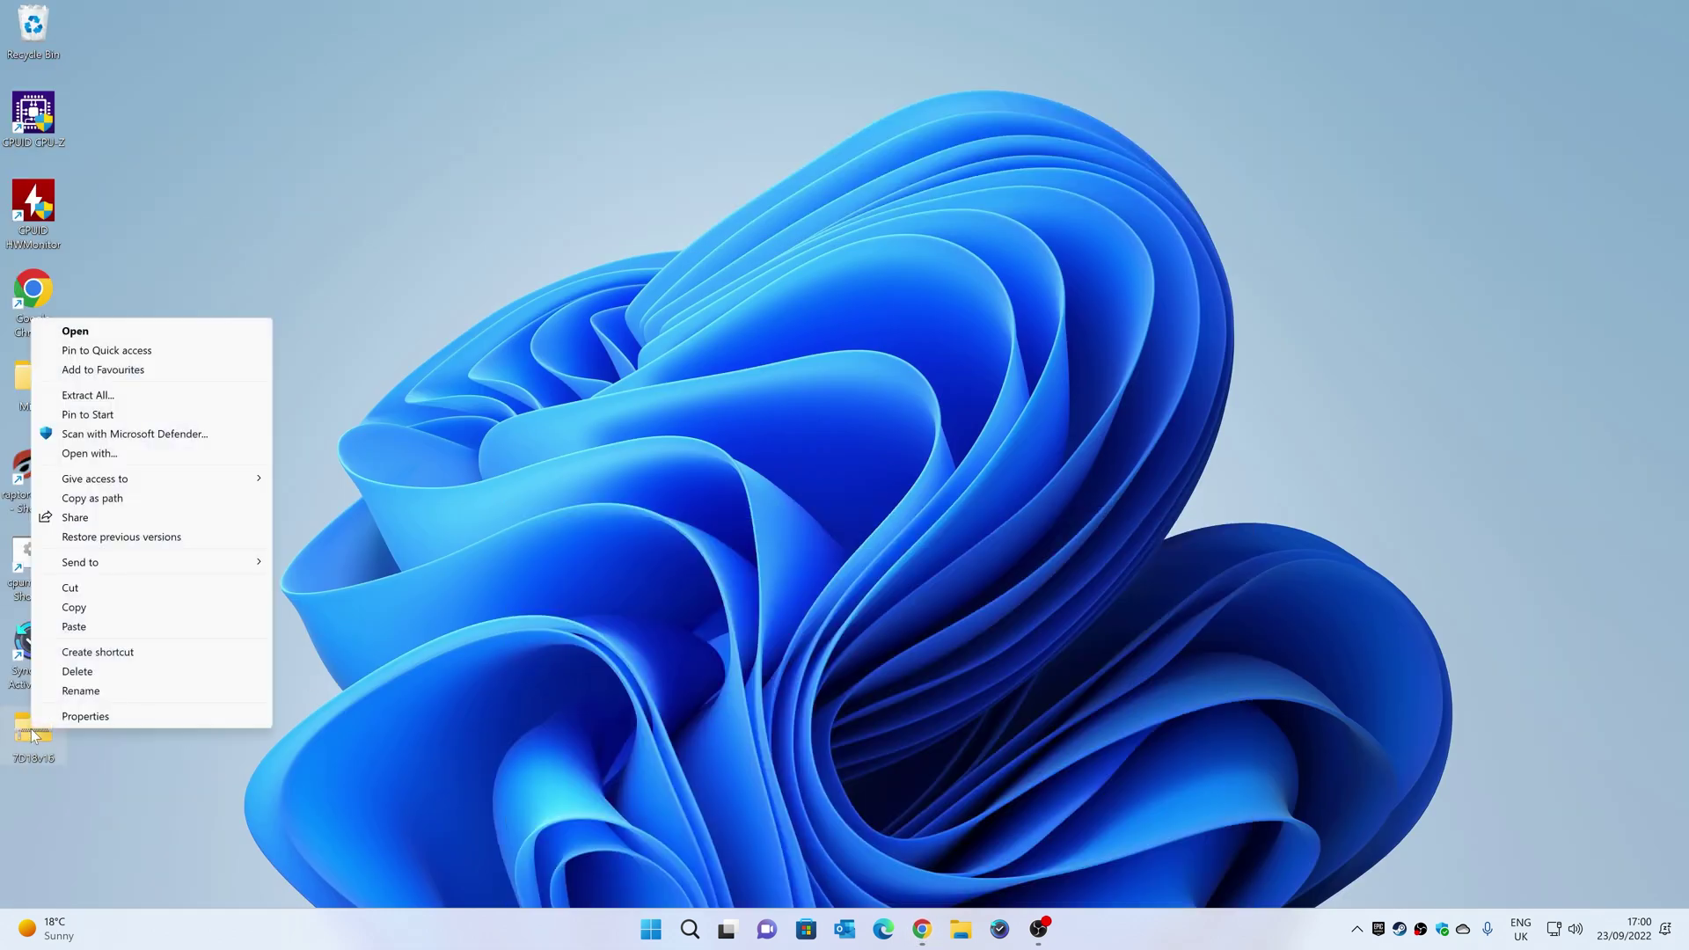
click(98, 395)
click(984, 638)
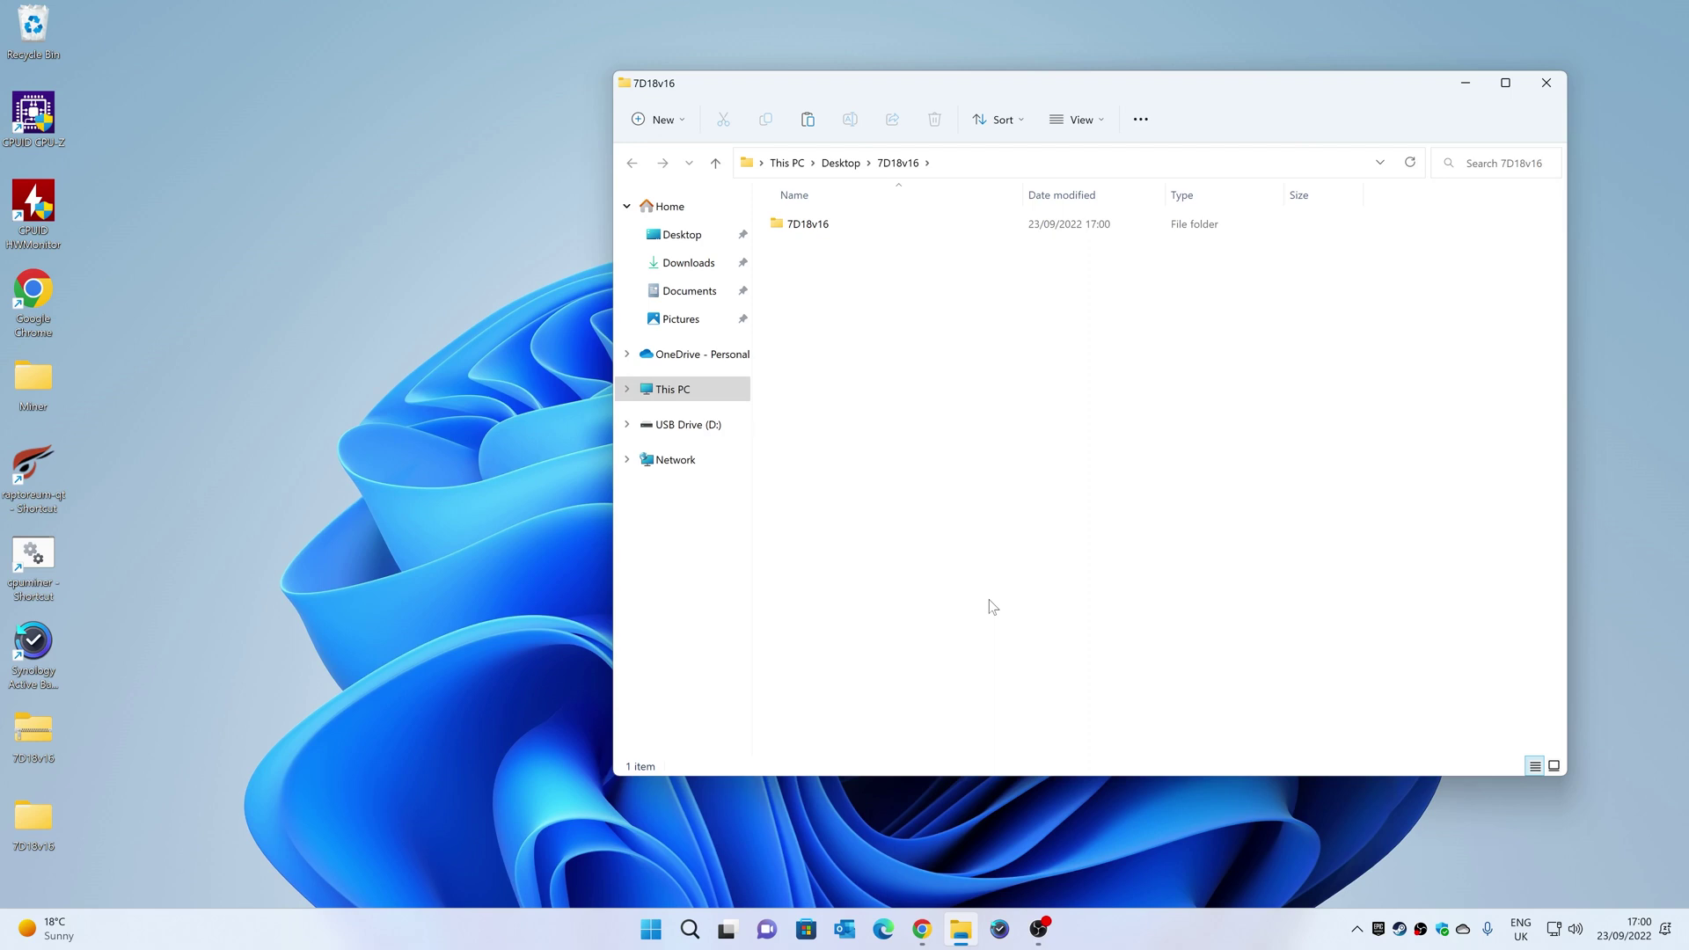
double_click(805, 227)
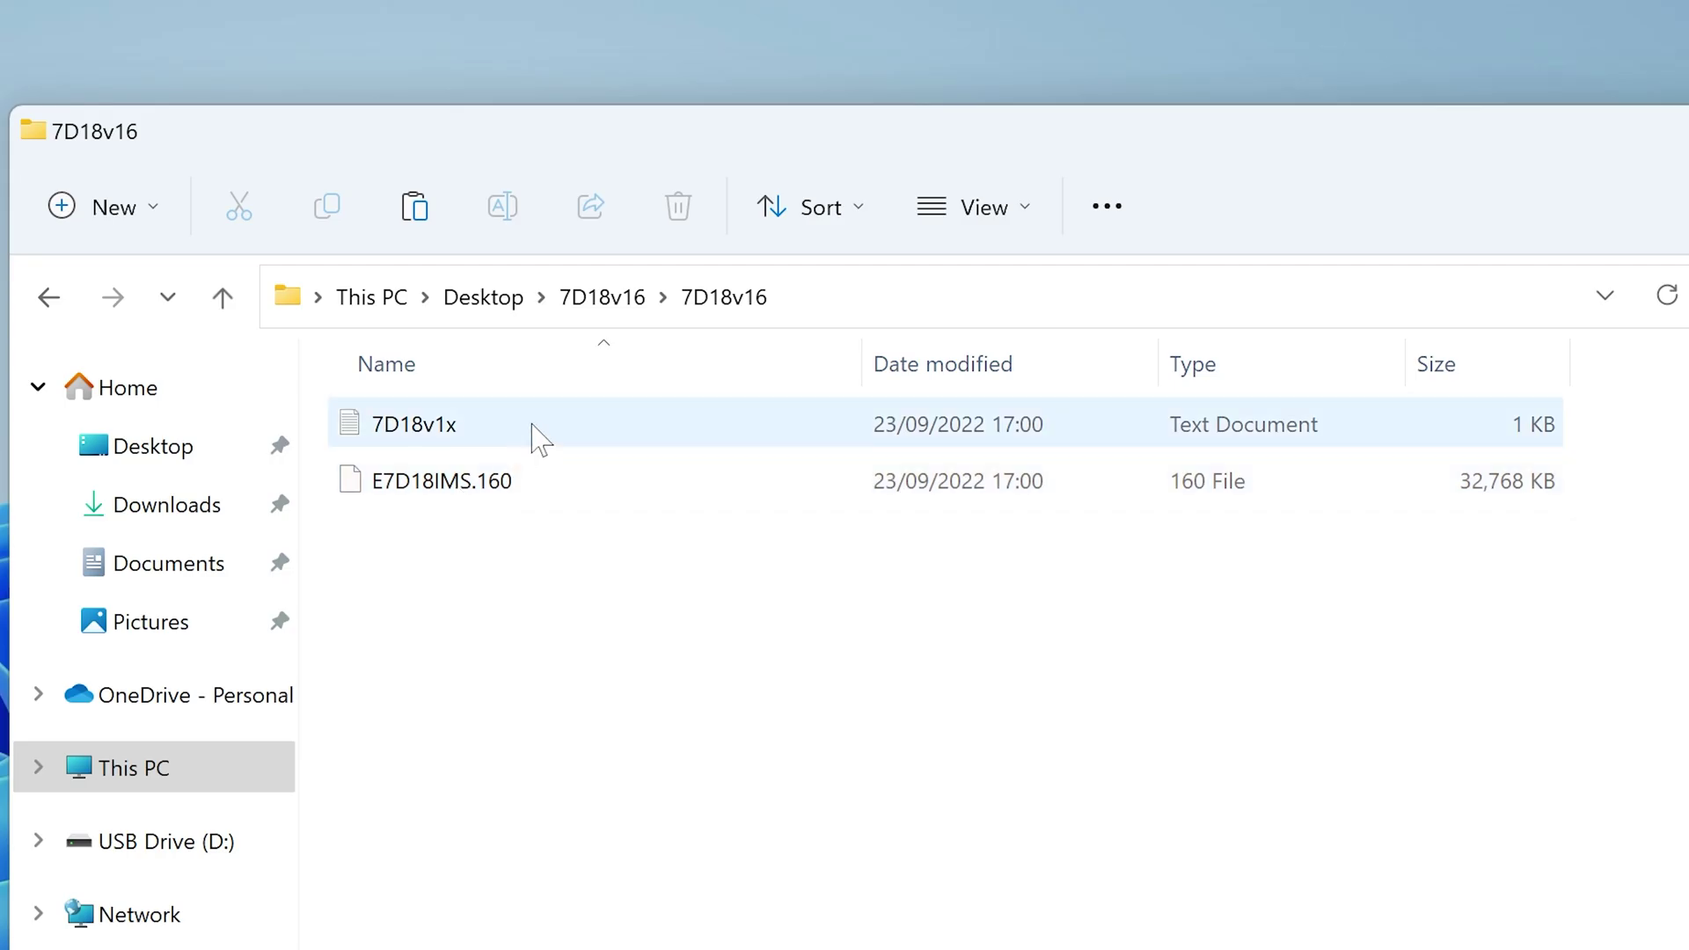
mouse_move(538, 438)
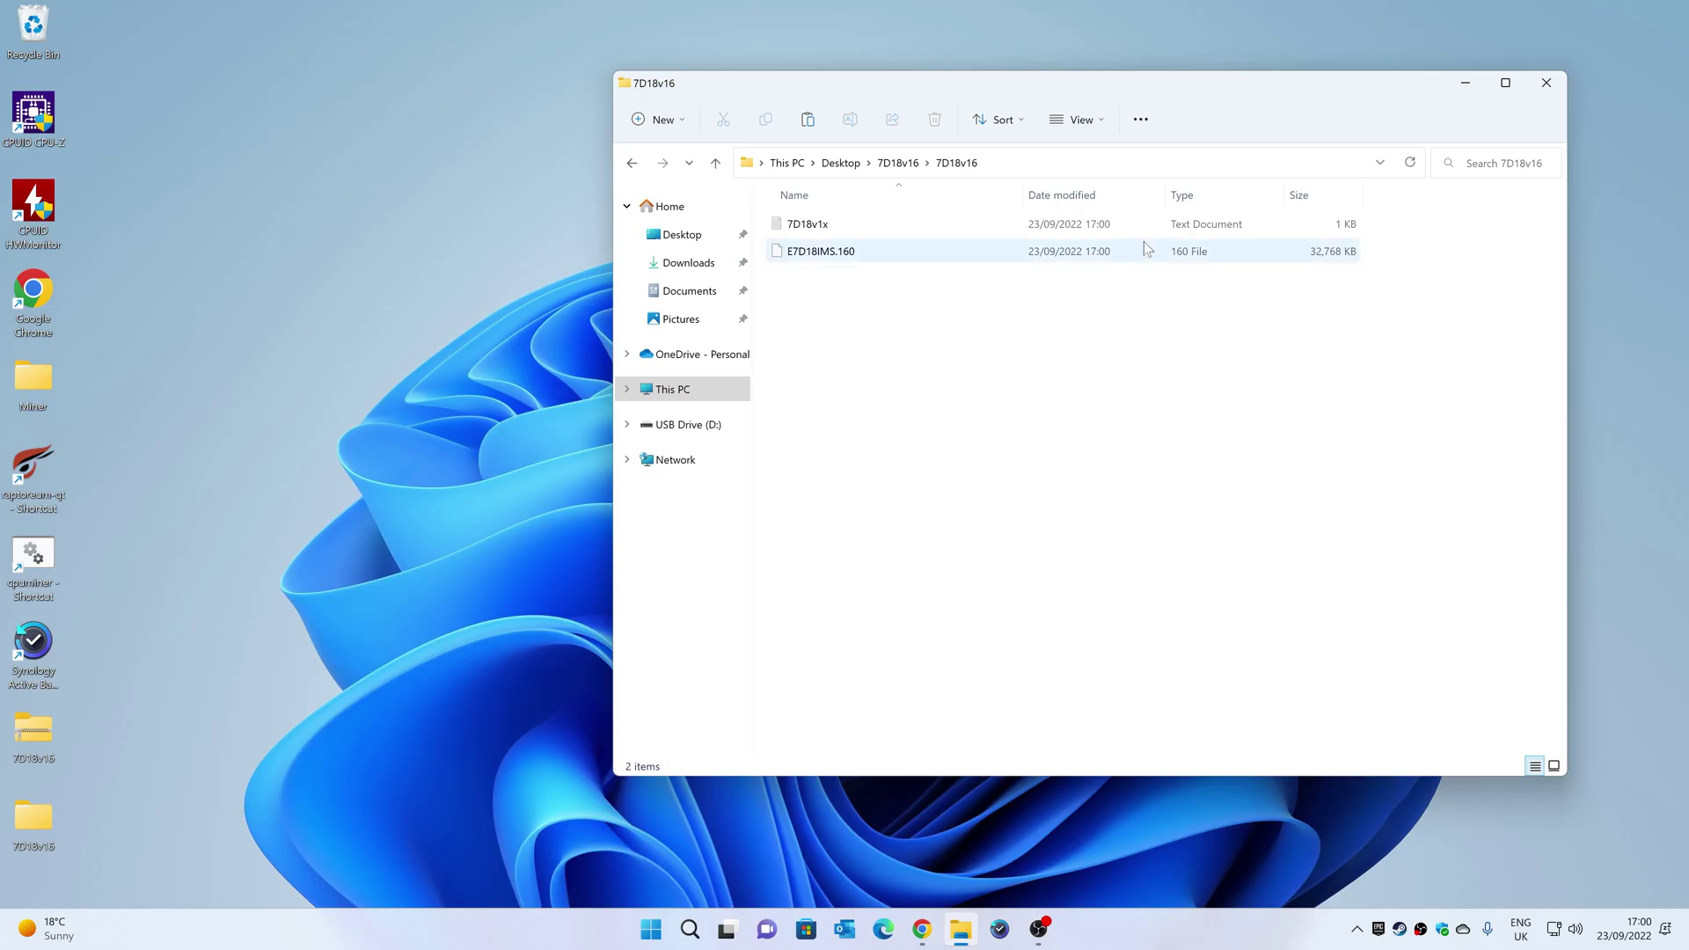
- Quick-format USB Drive (D:) as FAT32 with the default allocation unit size
right_click(680, 436)
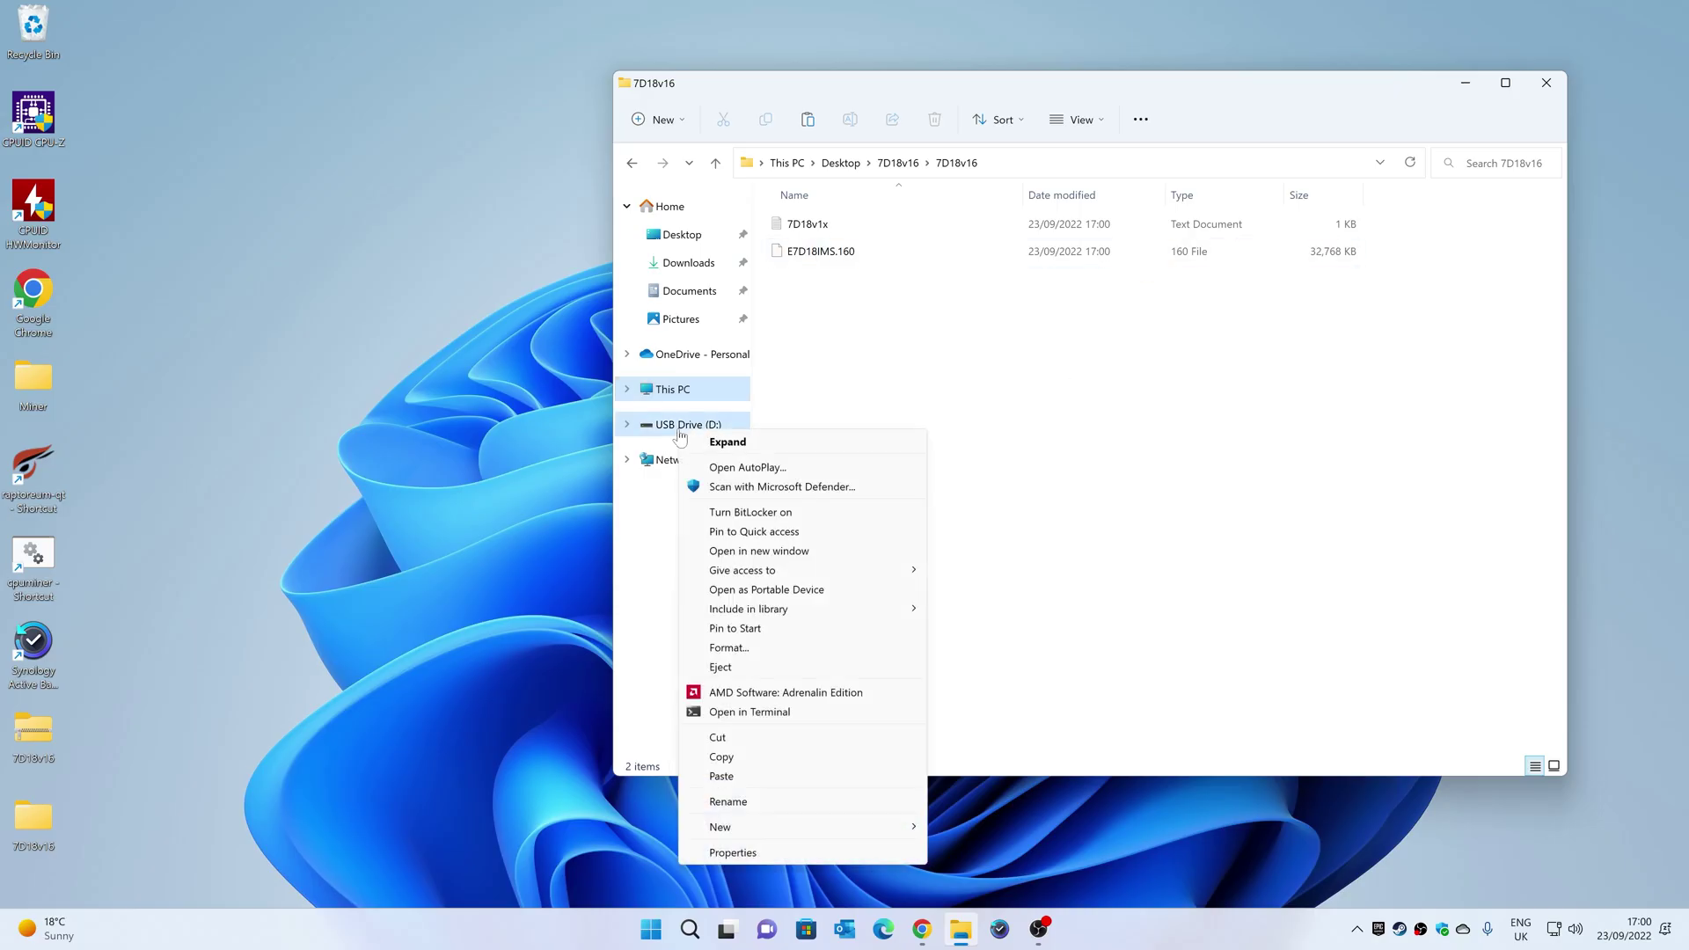
click(722, 649)
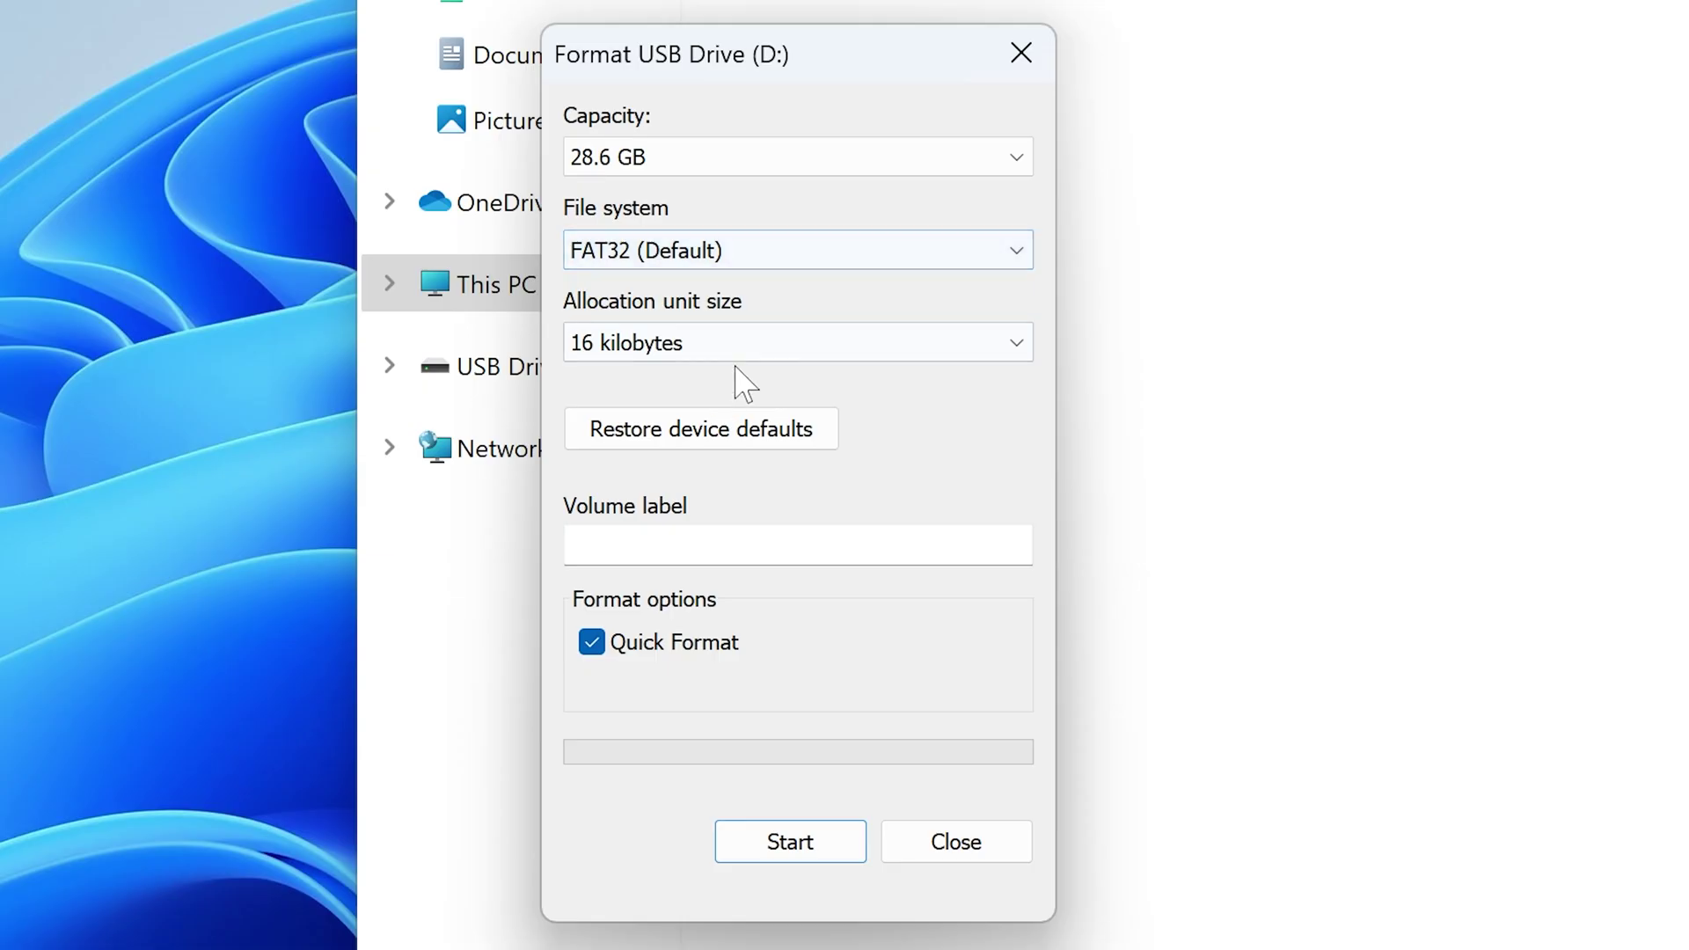
click(769, 418)
click(614, 378)
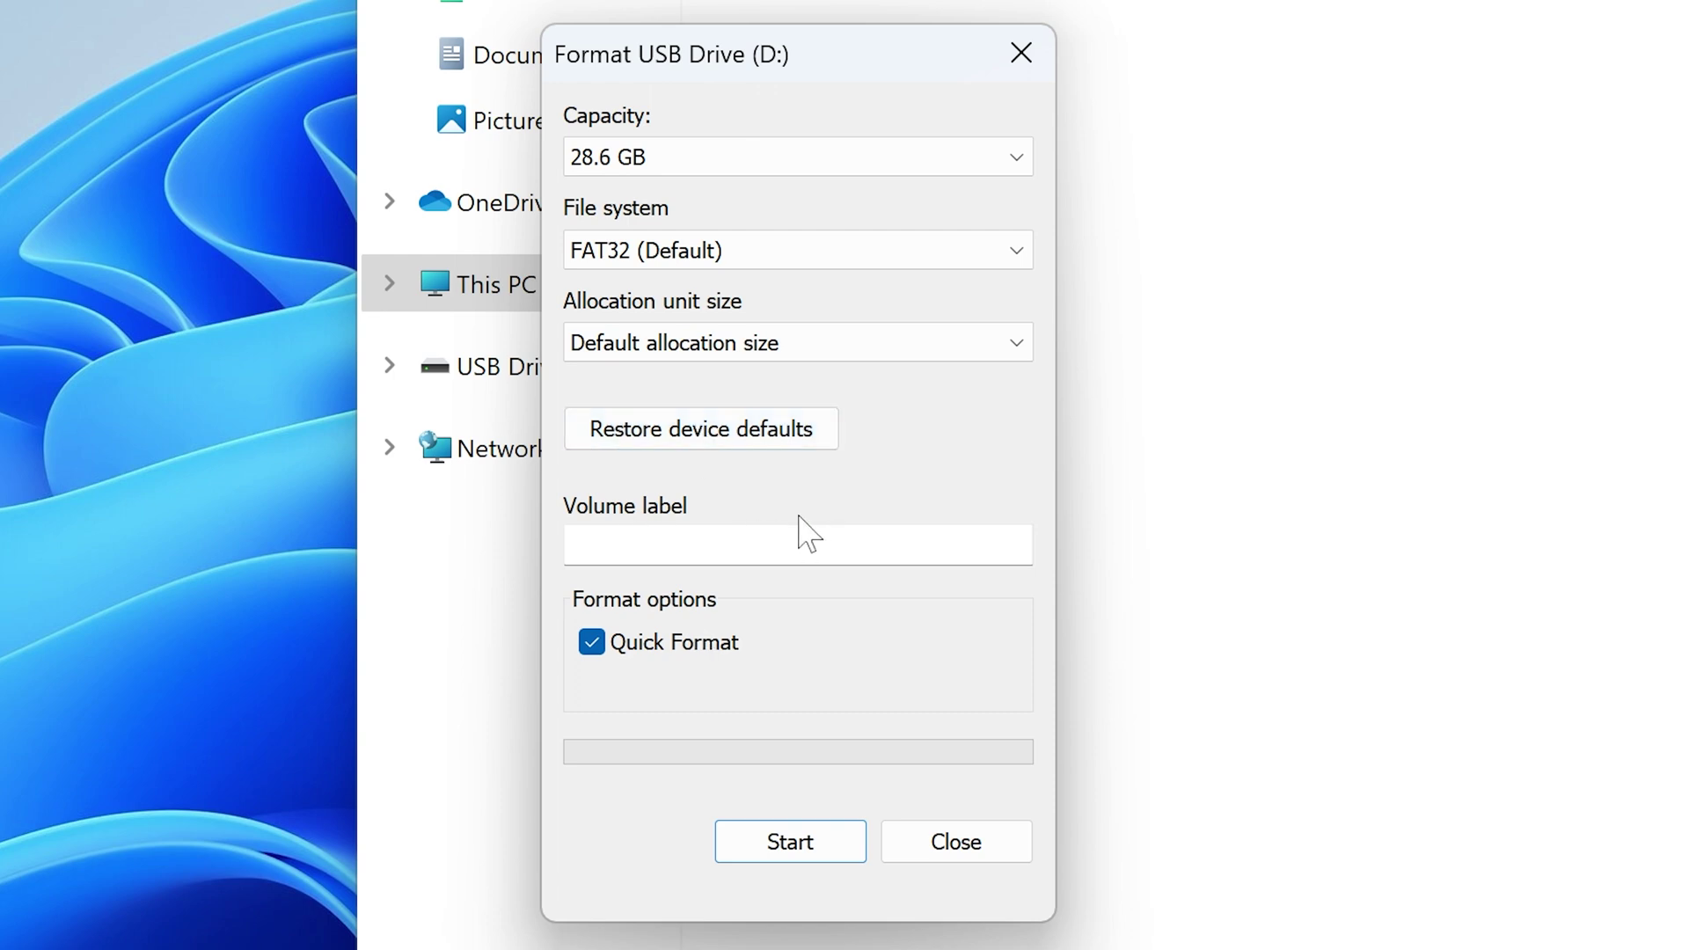
click(786, 849)
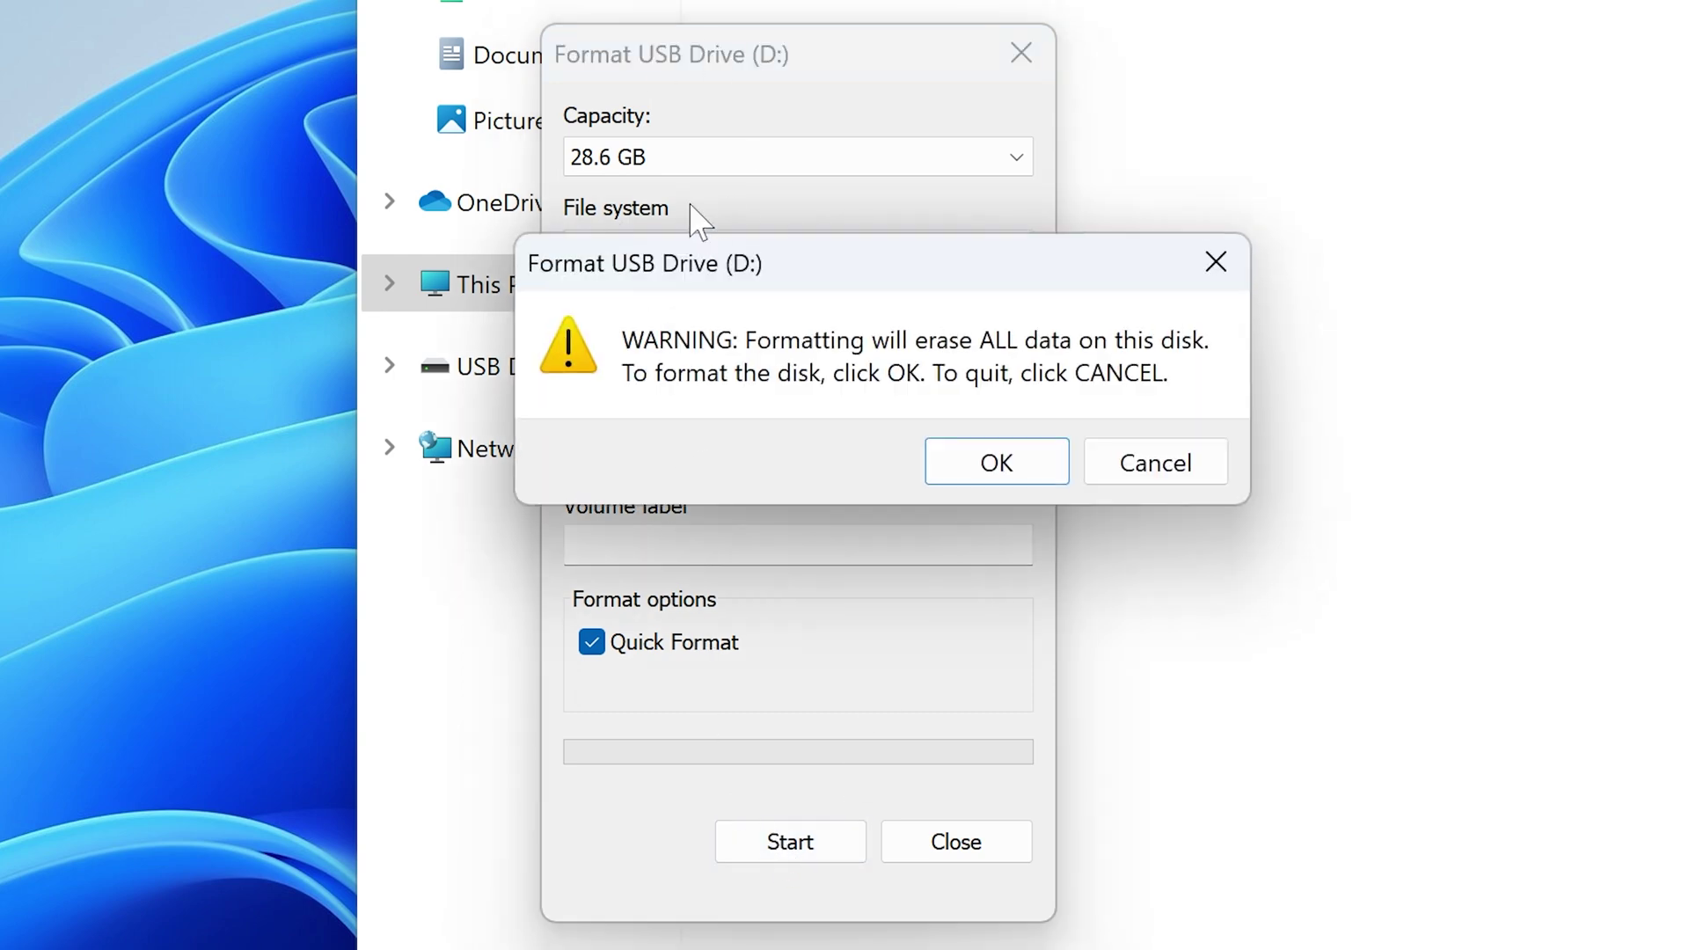
click(1003, 469)
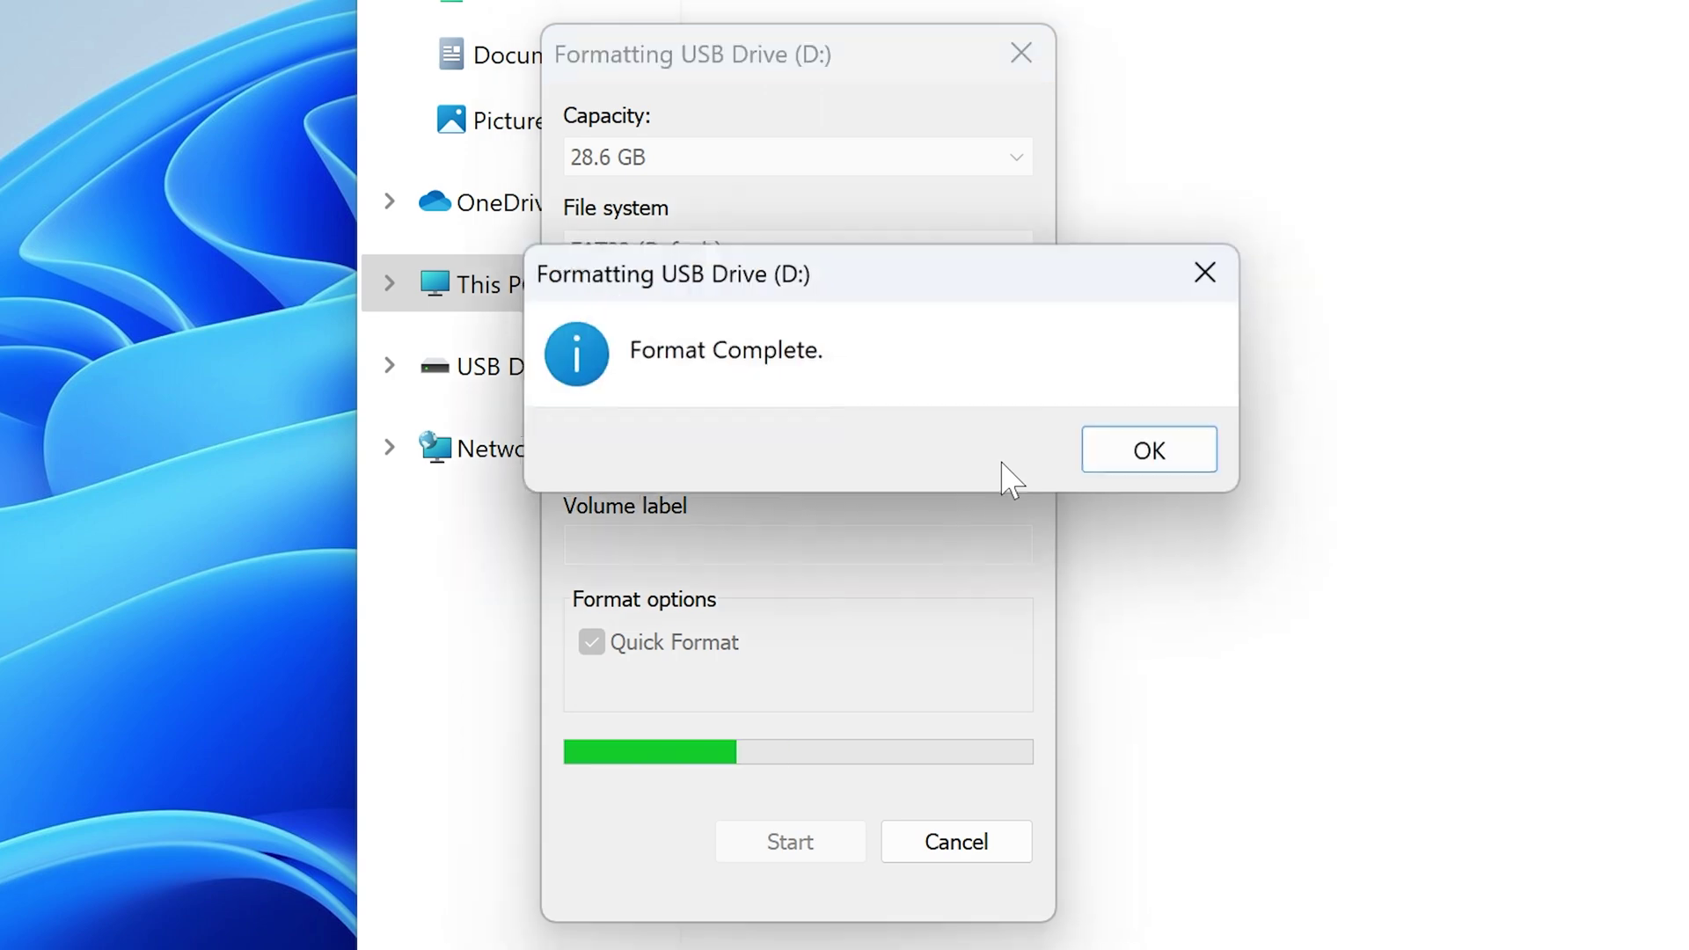
click(1146, 458)
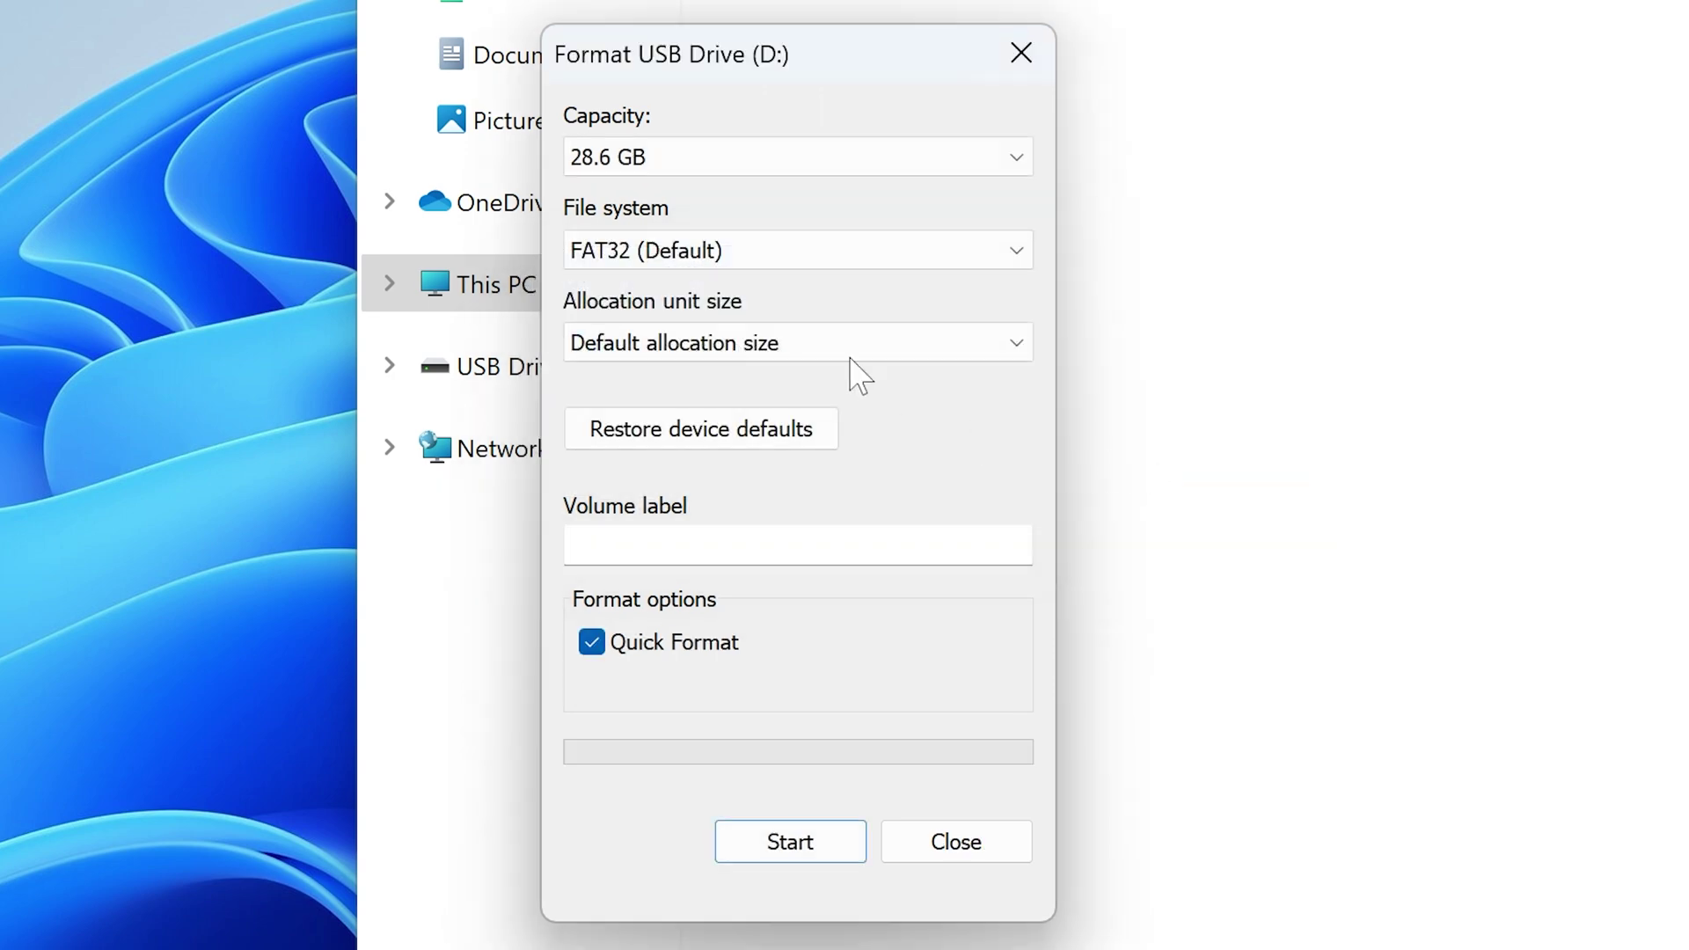
click(1021, 53)
- Copy E7D18IMS.160 from the extracted Desktop folder onto USB Drive (D:)
click(671, 426)
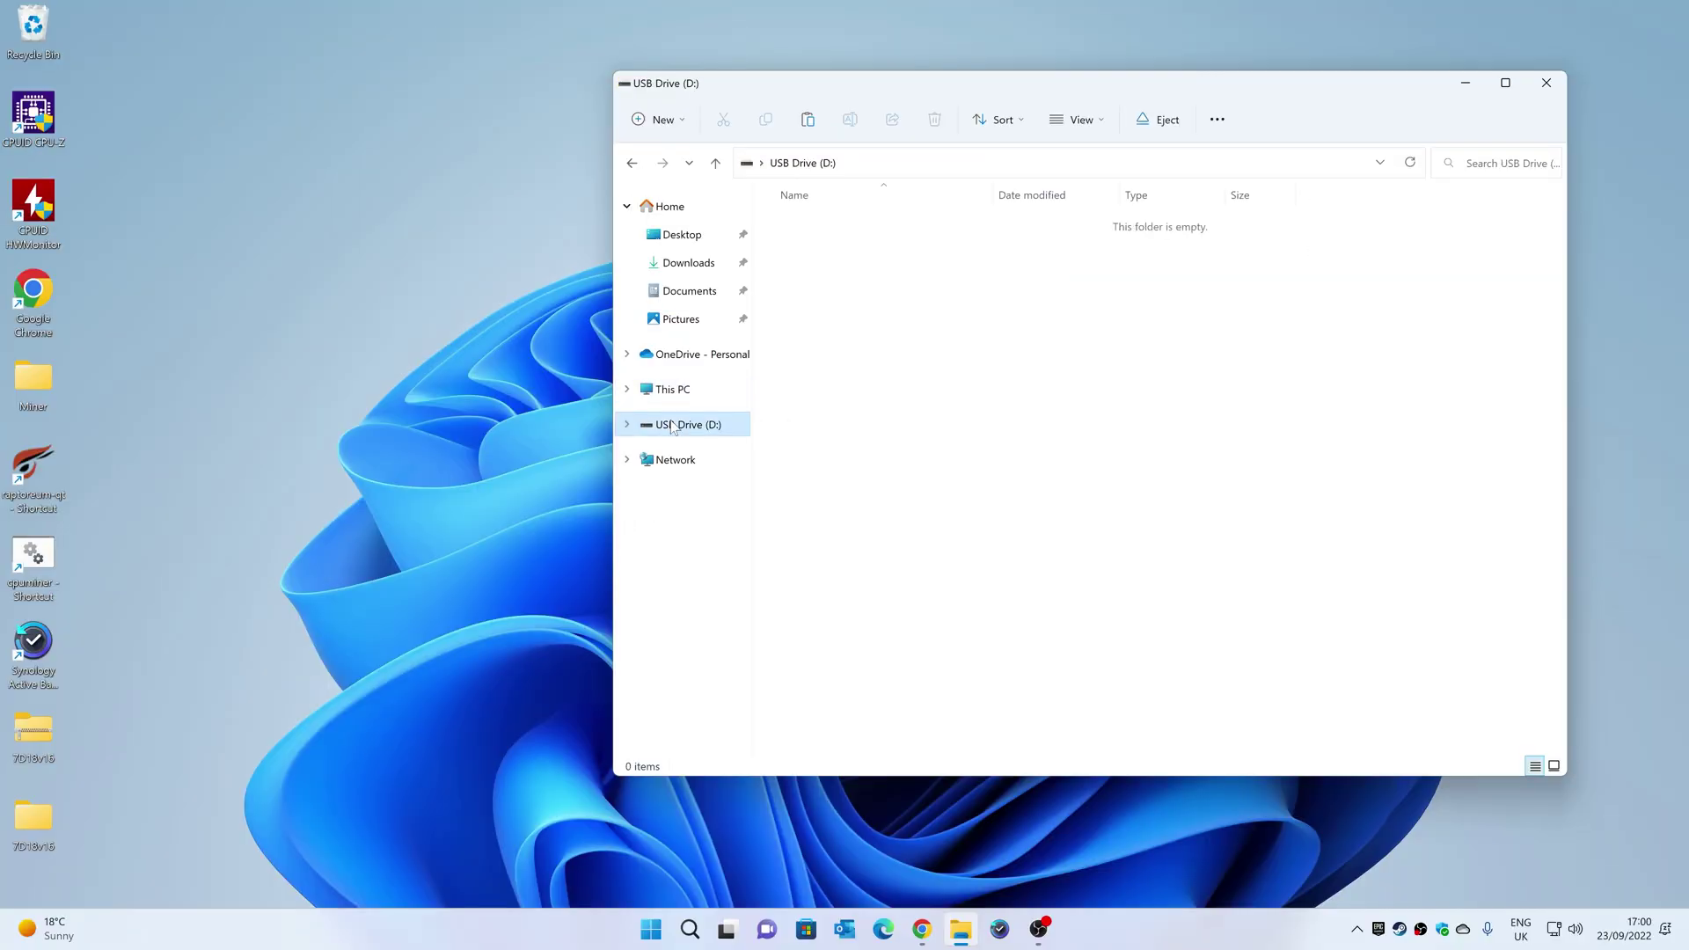
click(683, 235)
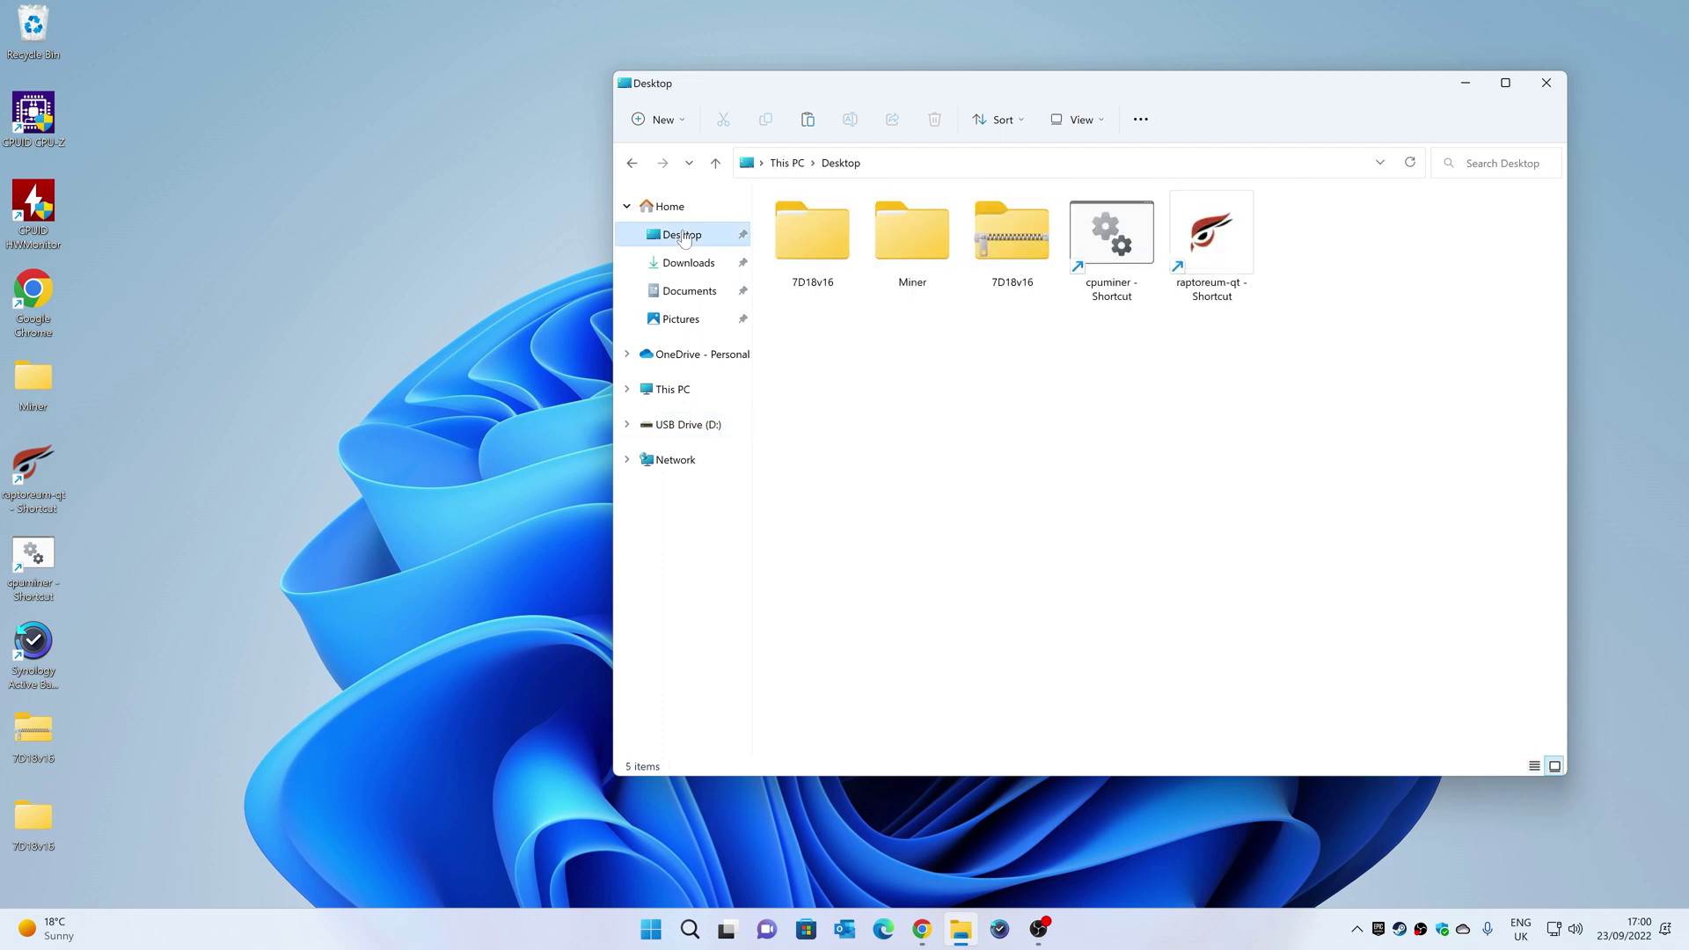
double_click(812, 233)
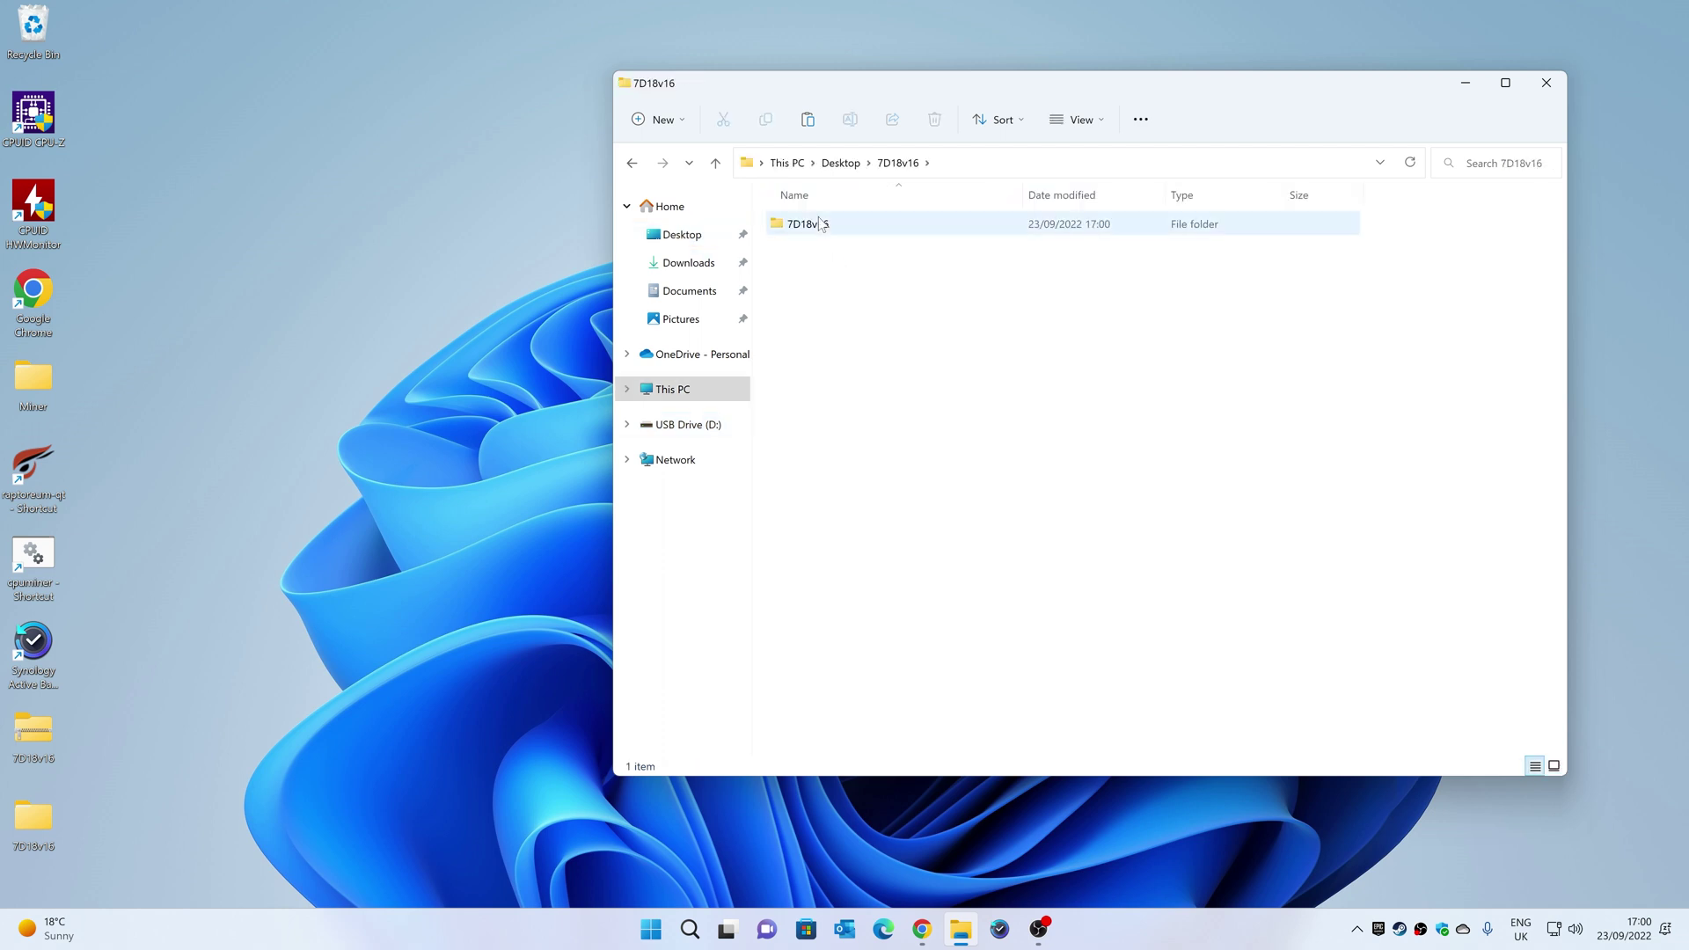
click(825, 253)
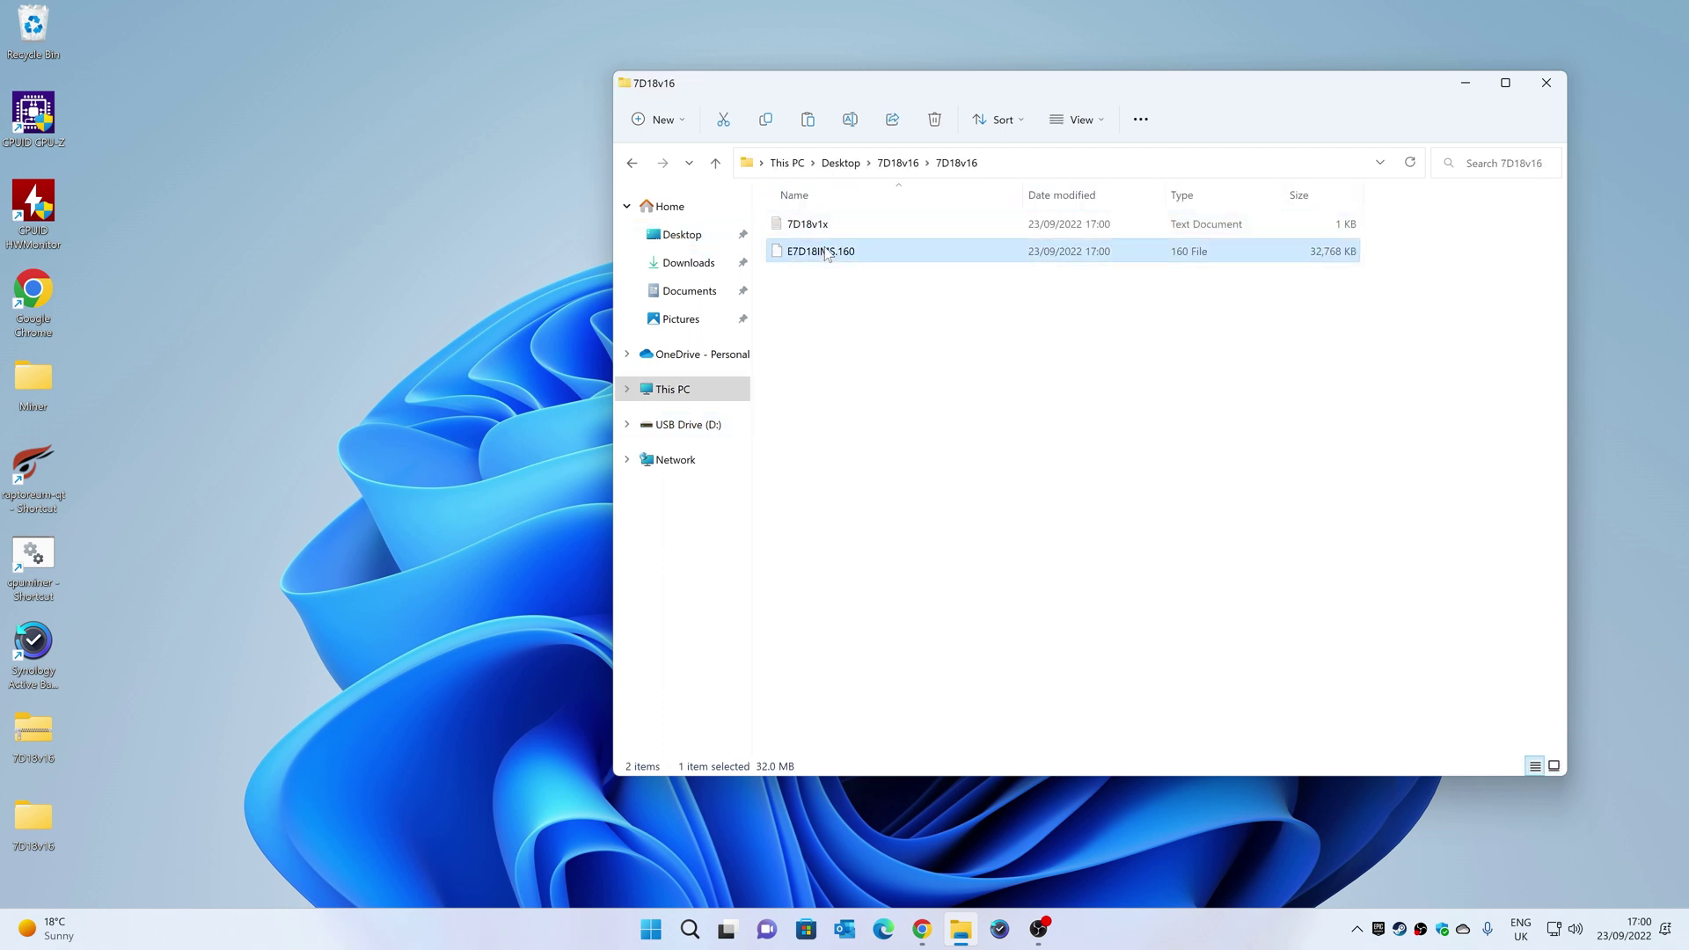
right_click(825, 254)
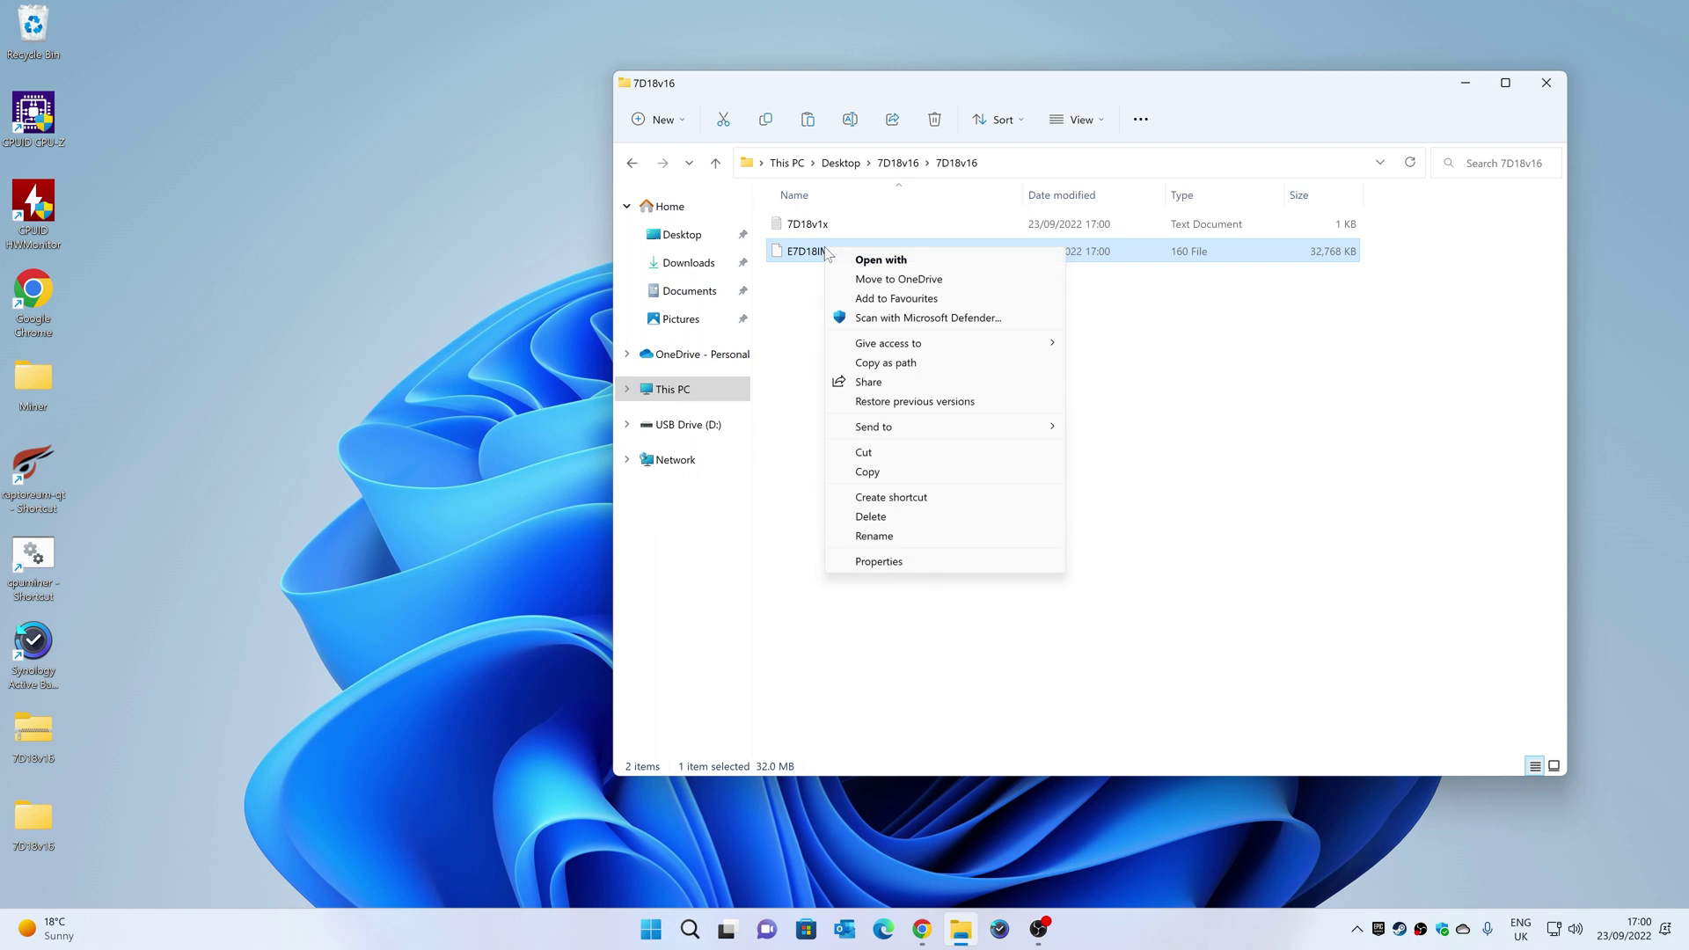
click(868, 474)
click(688, 426)
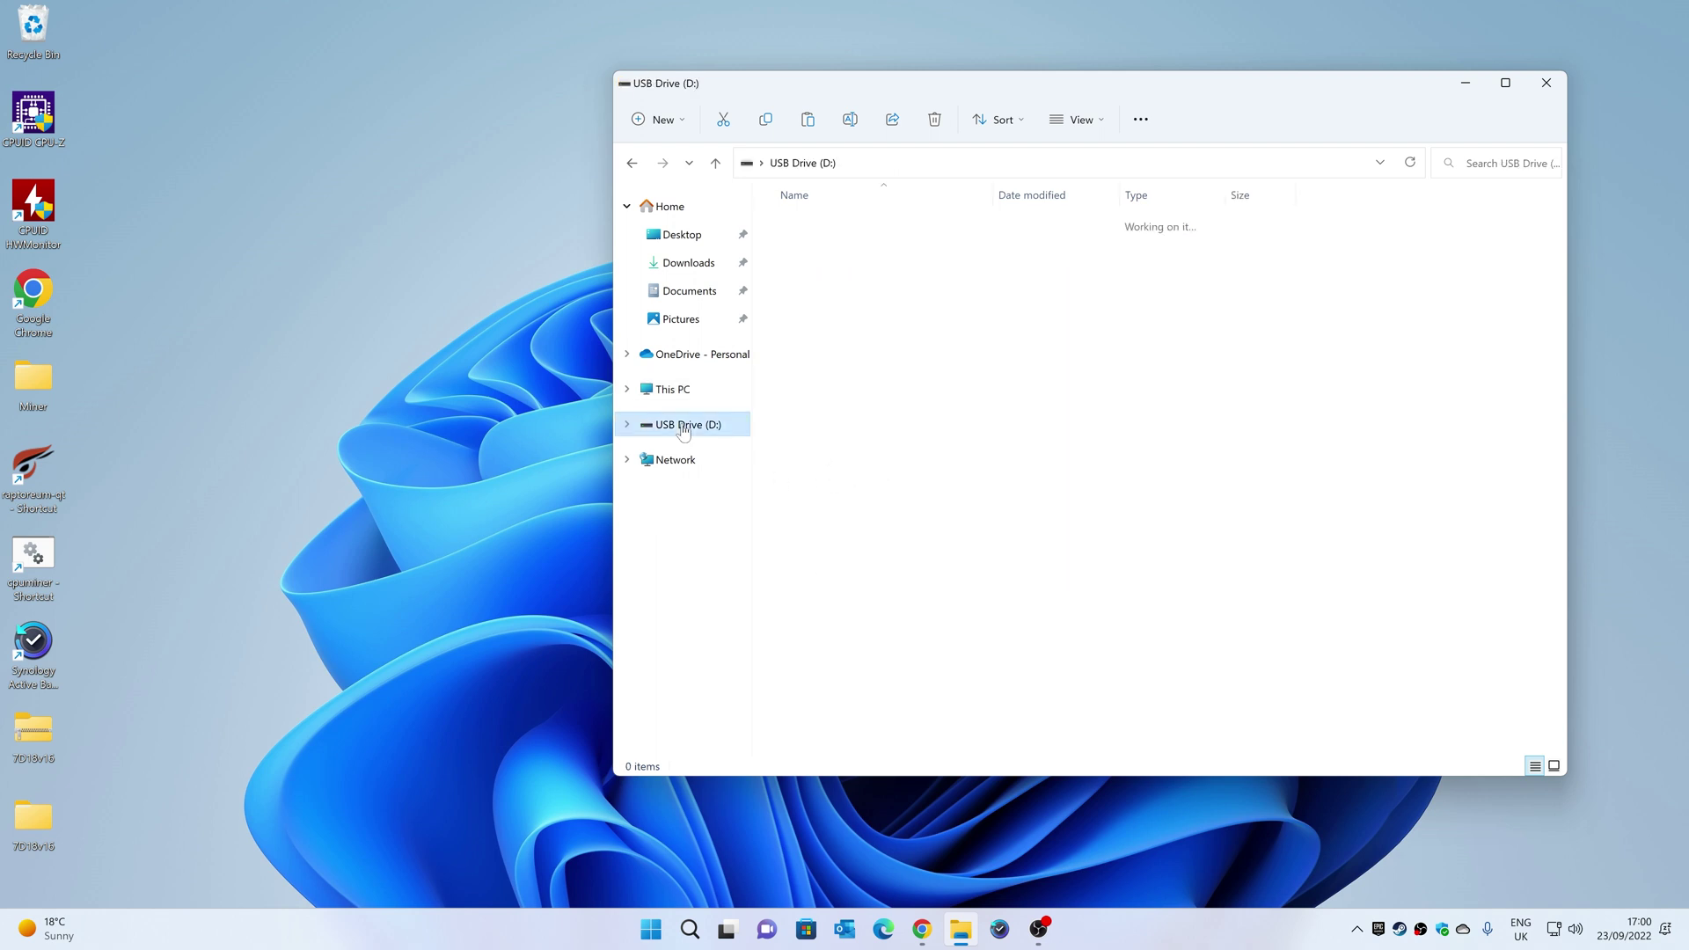
right_click(885, 343)
click(922, 457)
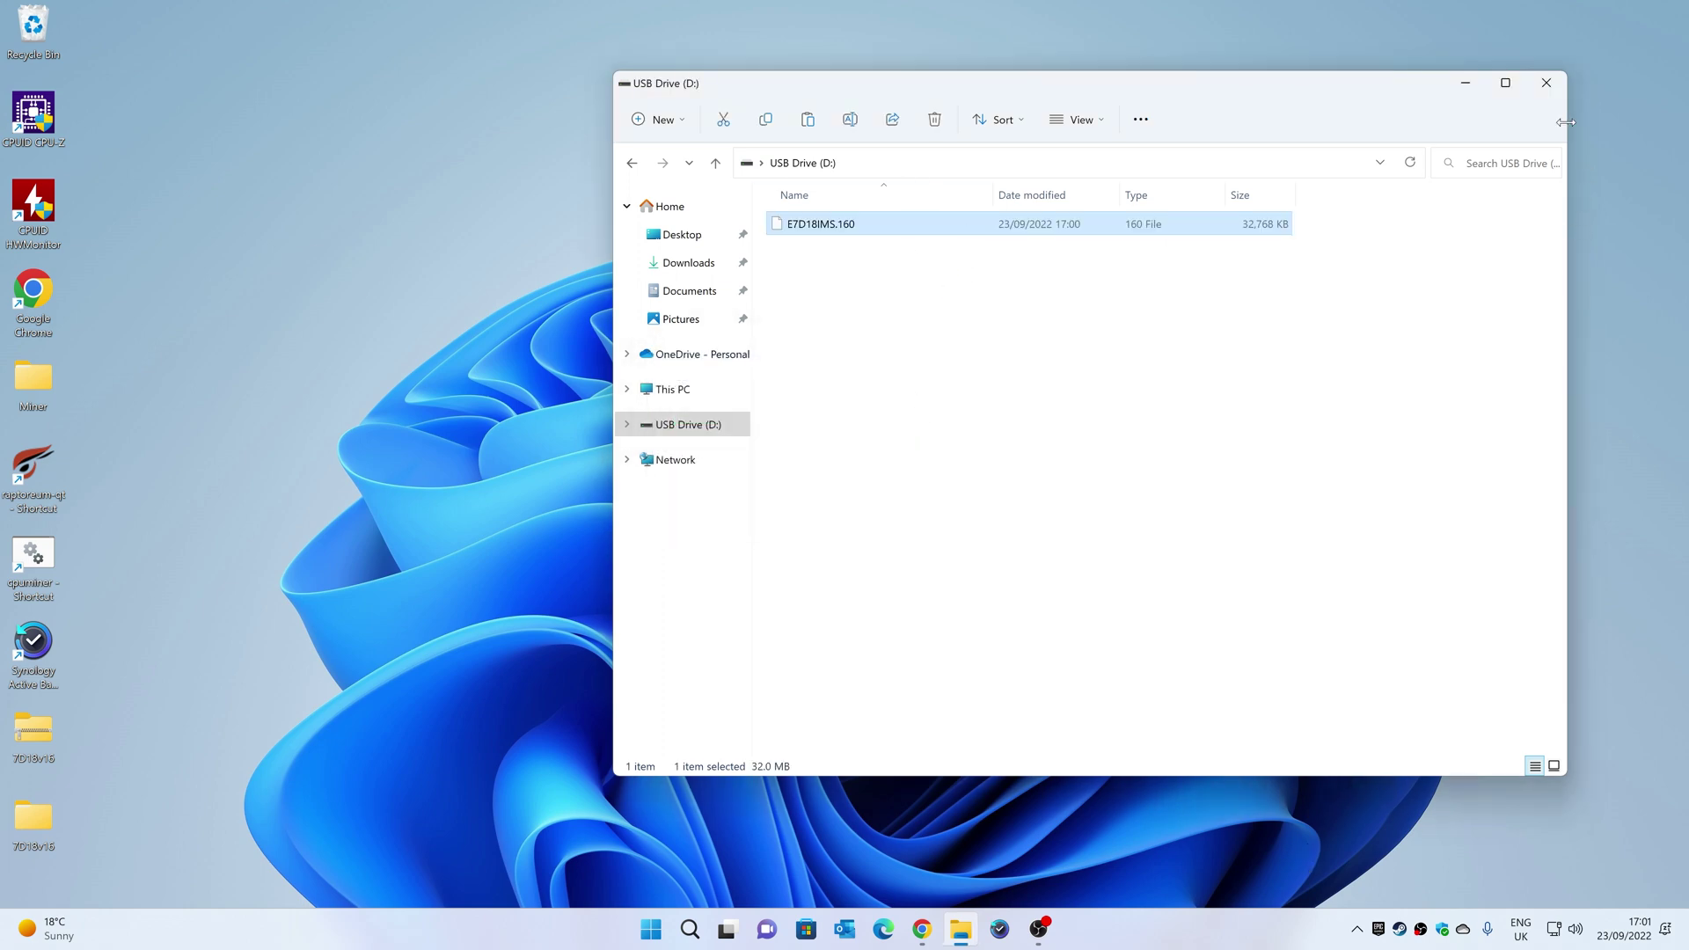
- Close File Explorer and safely eject the Ultra USB 3.0 drive from the tray
click(1546, 83)
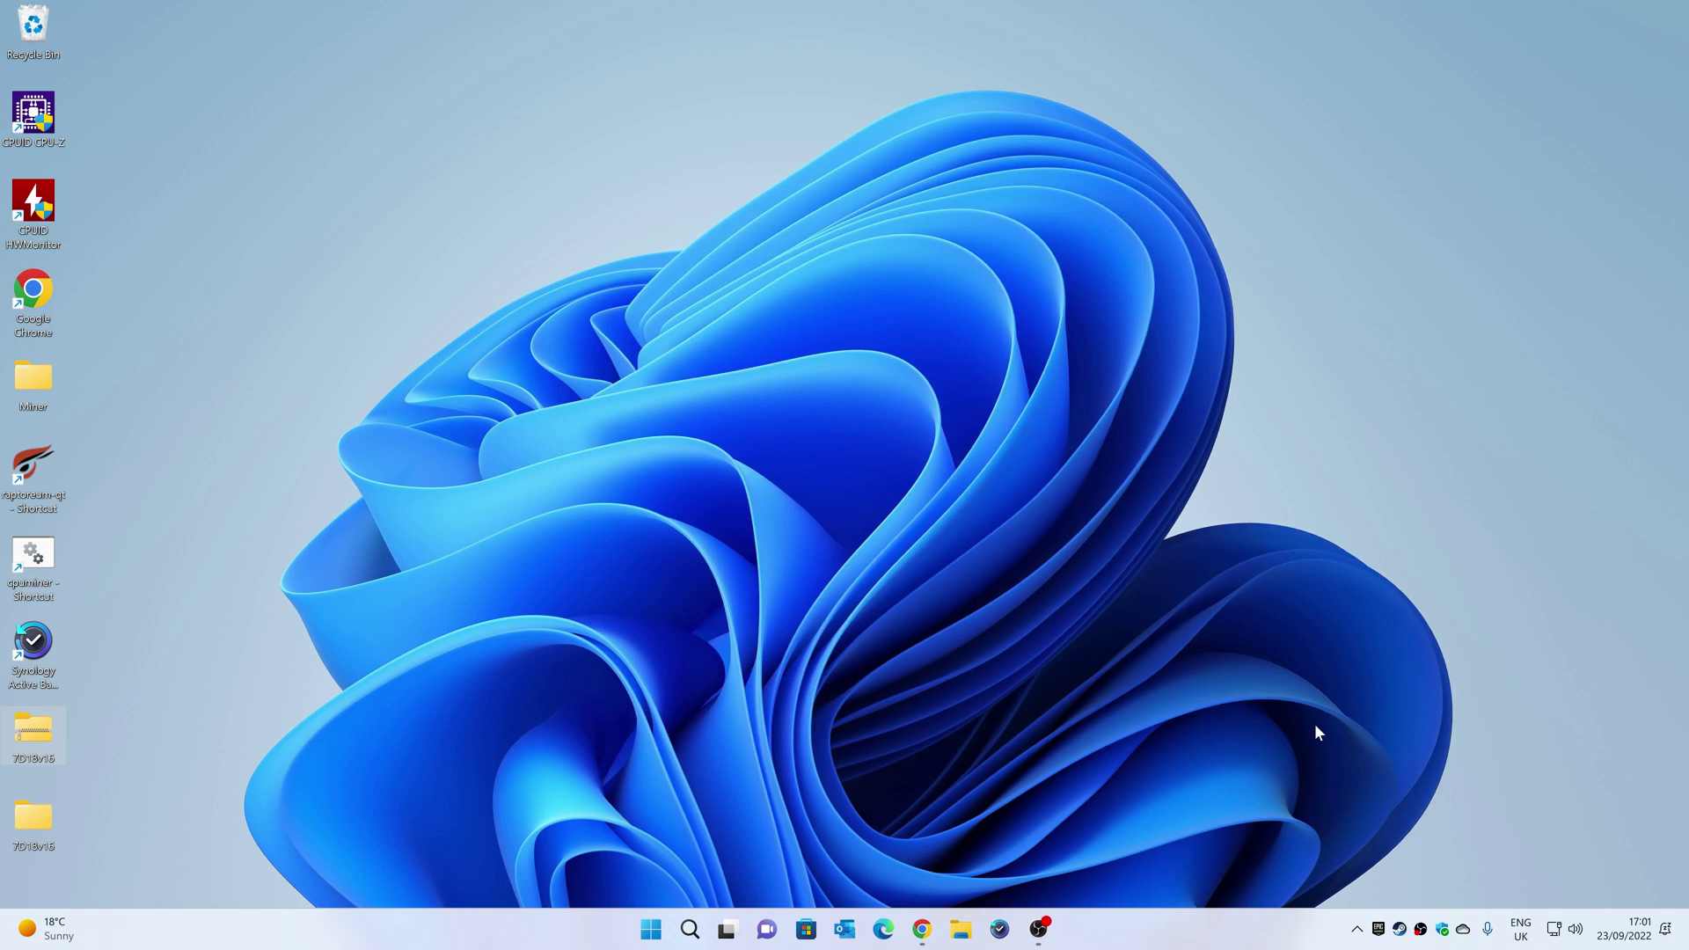
click(1358, 930)
click(1342, 845)
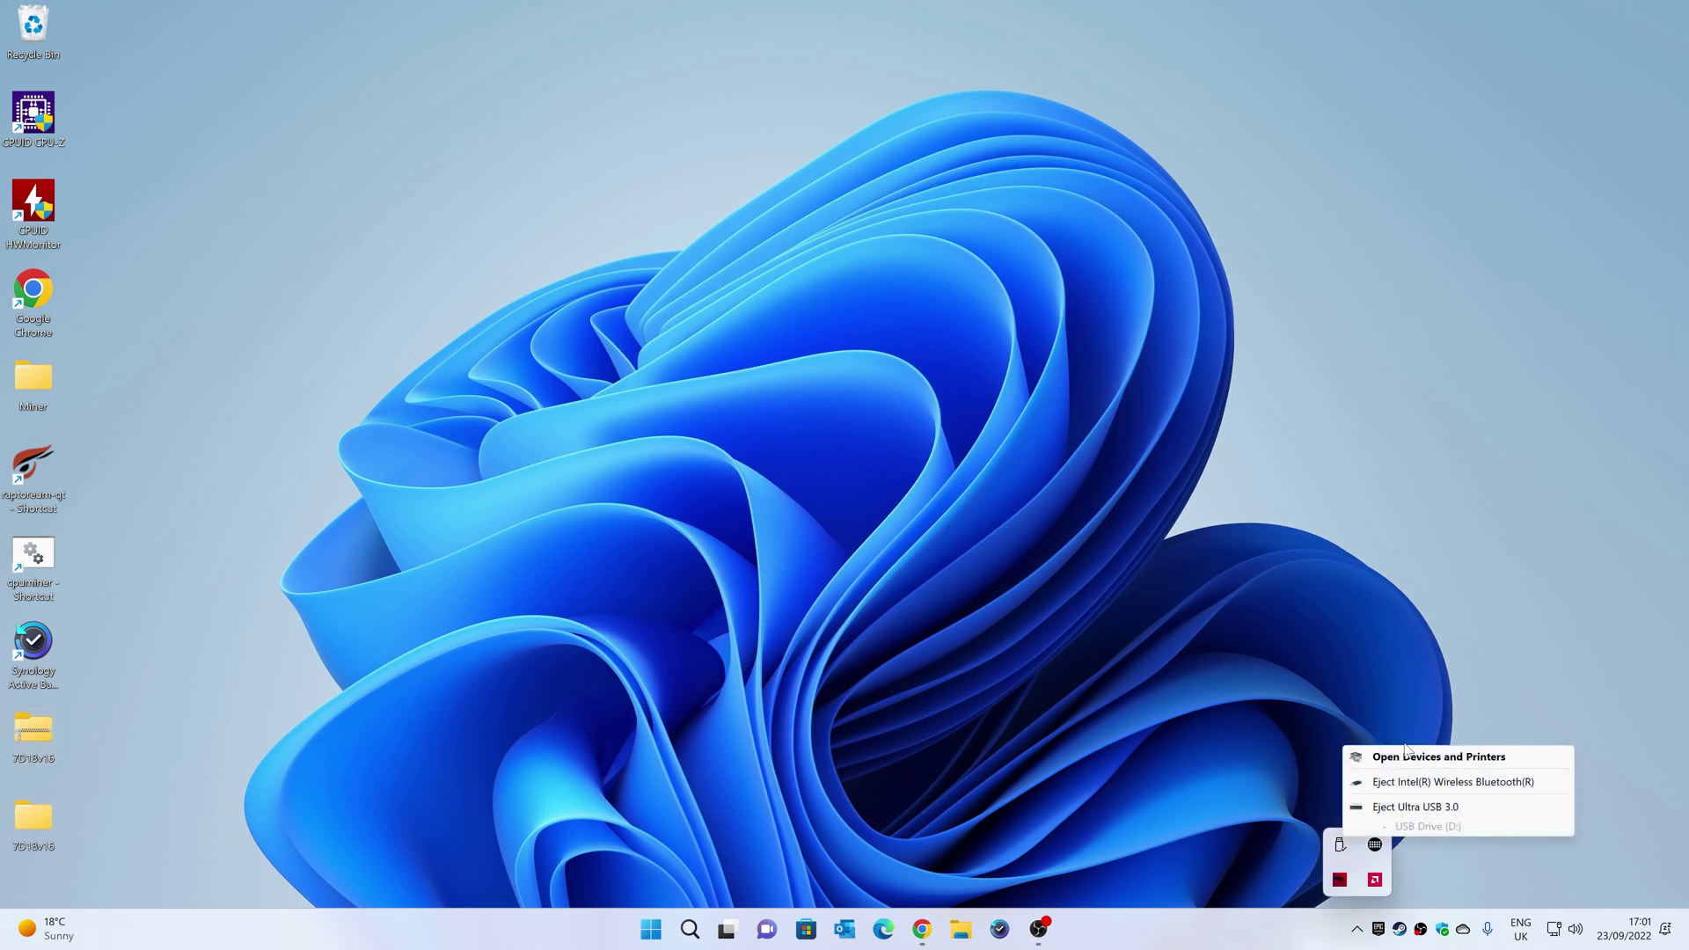
click(1392, 807)
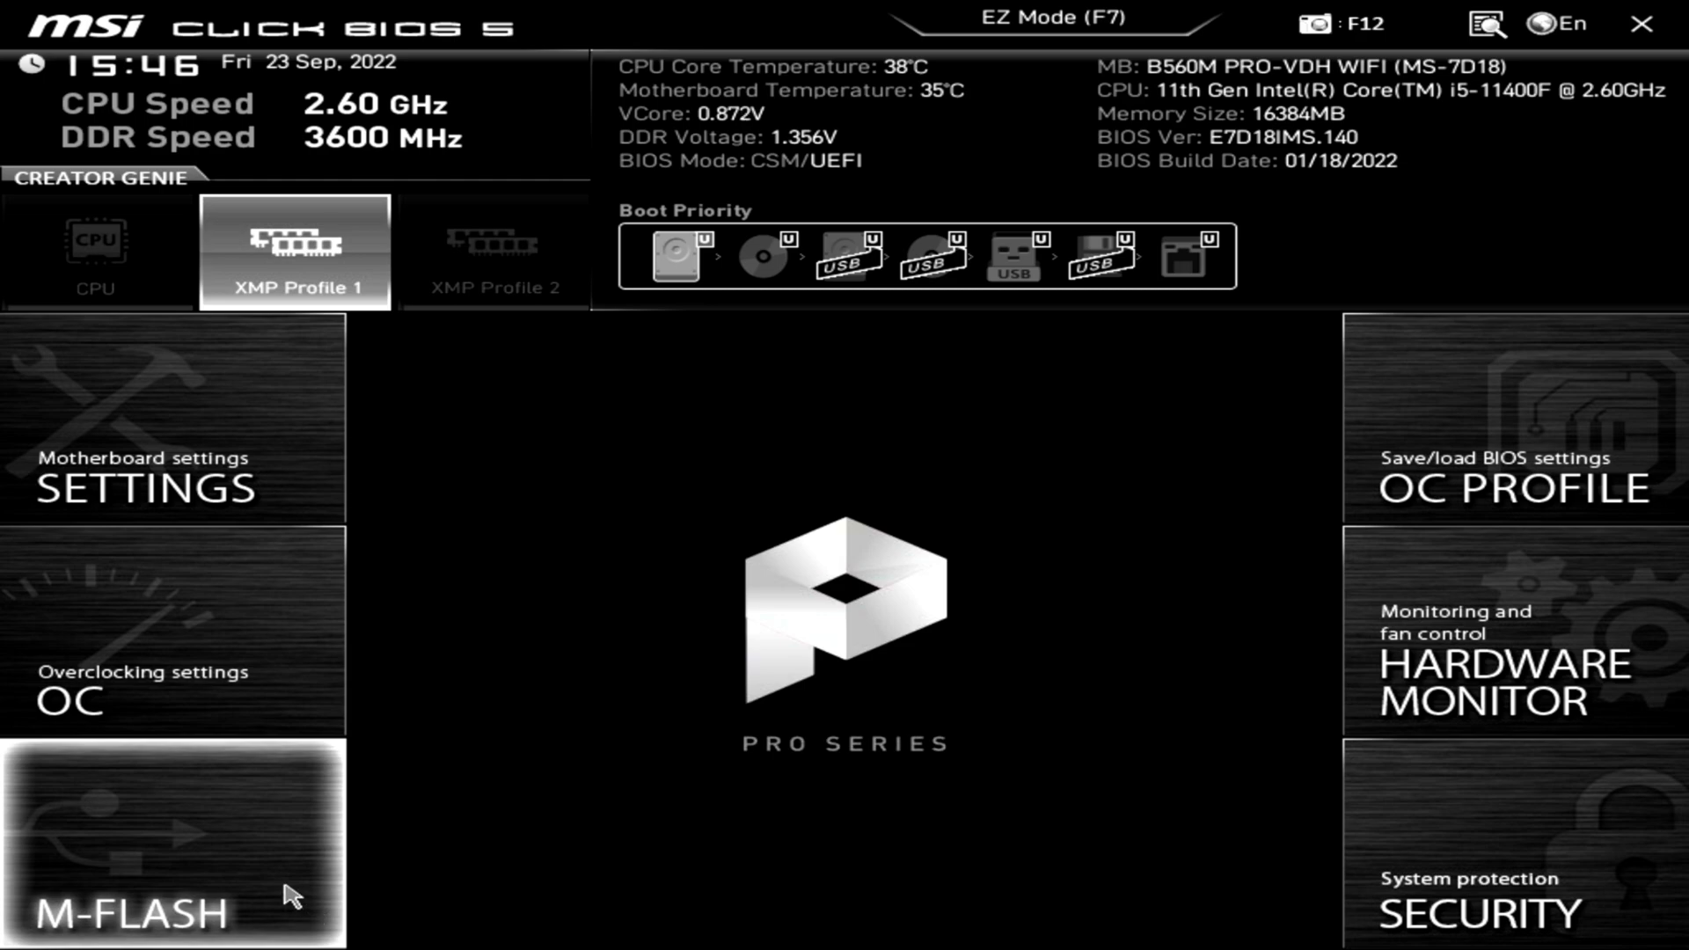
- Launch M-Flash from the Click BIOS 5 main screen
click(294, 898)
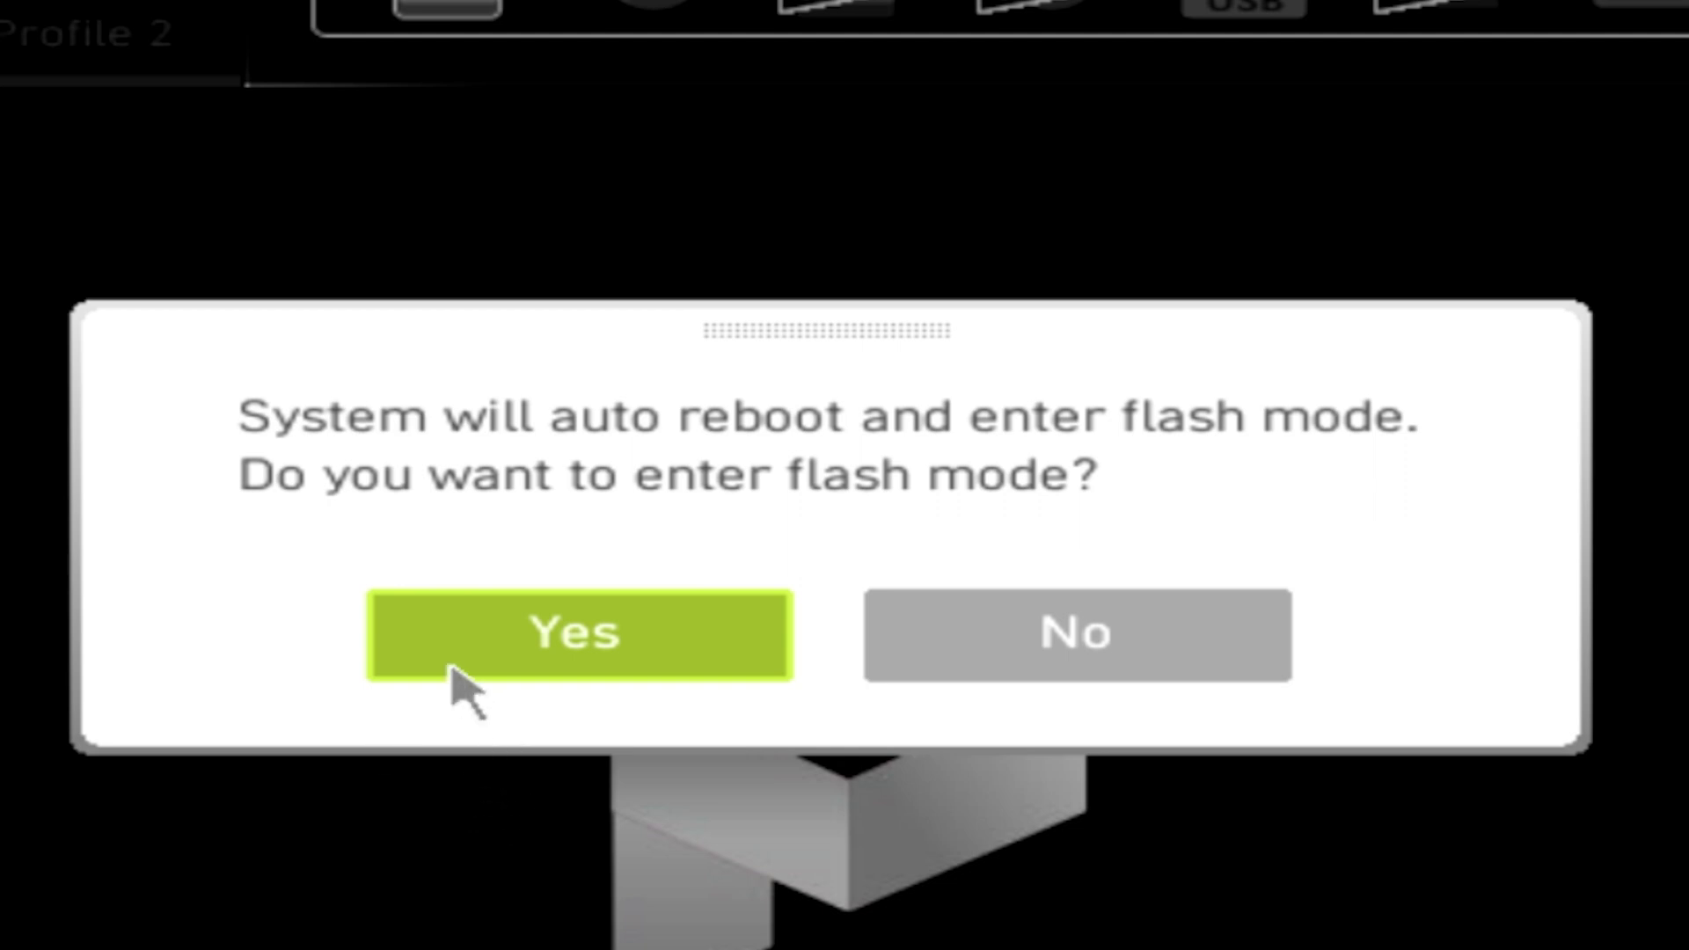
- Answer Yes to auto reboot into flash mode
click(447, 636)
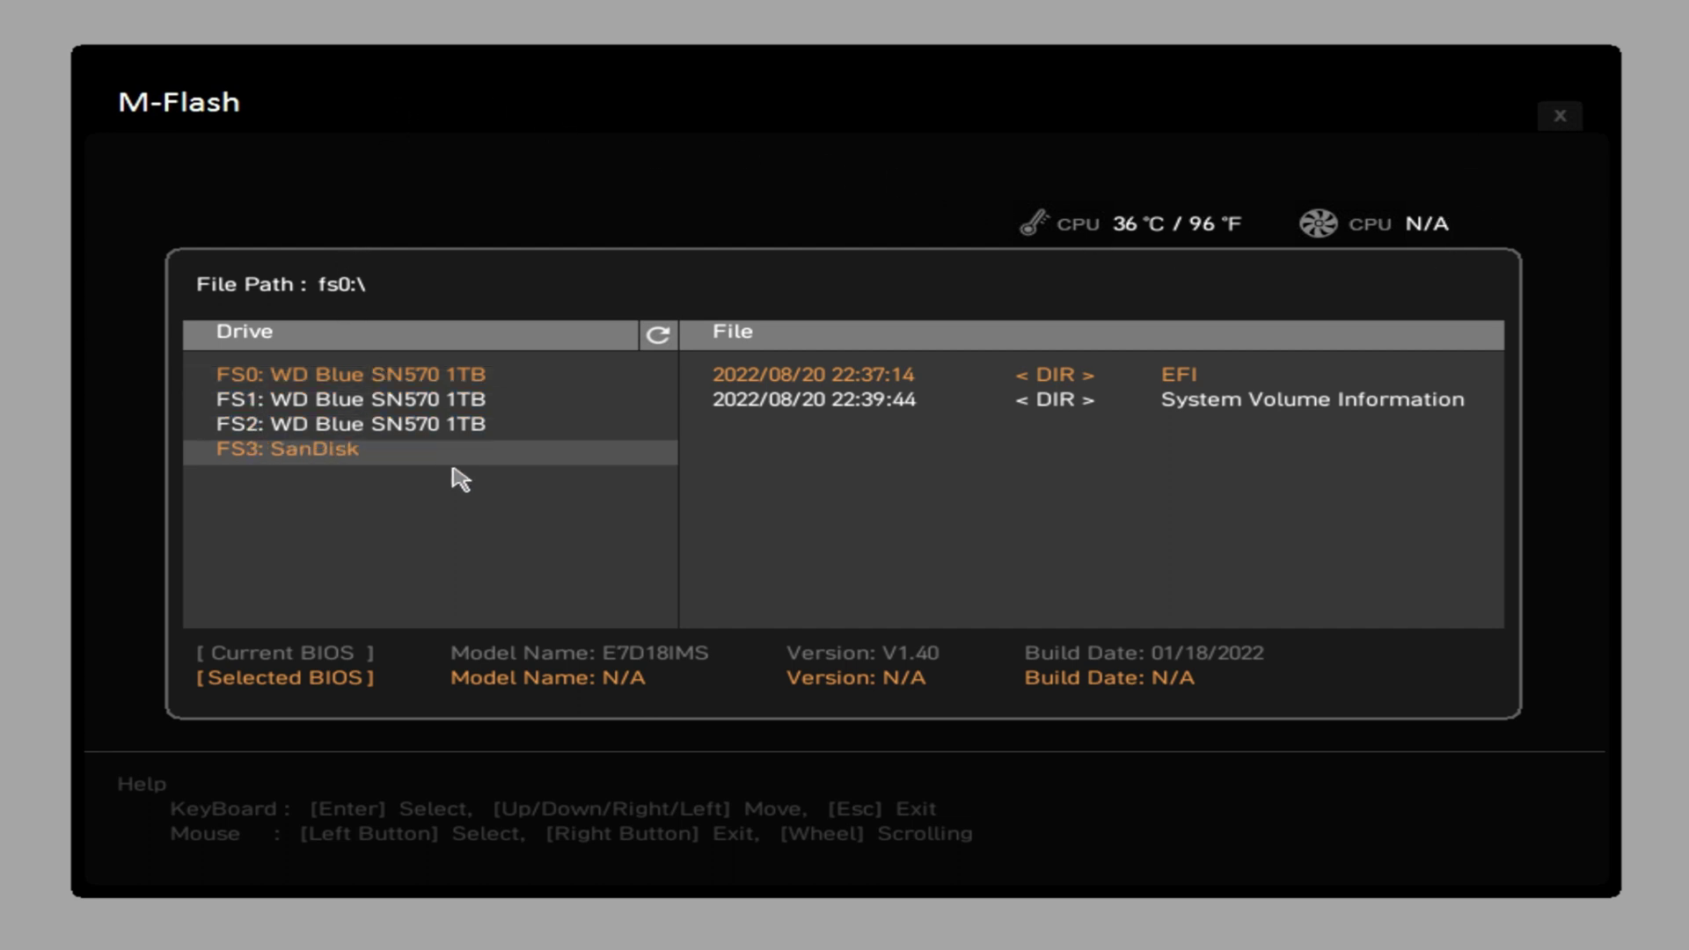
- Pick E7D18IMS.160 on the FS3: SanDisk drive and confirm flashing it as V1.60
click(480, 467)
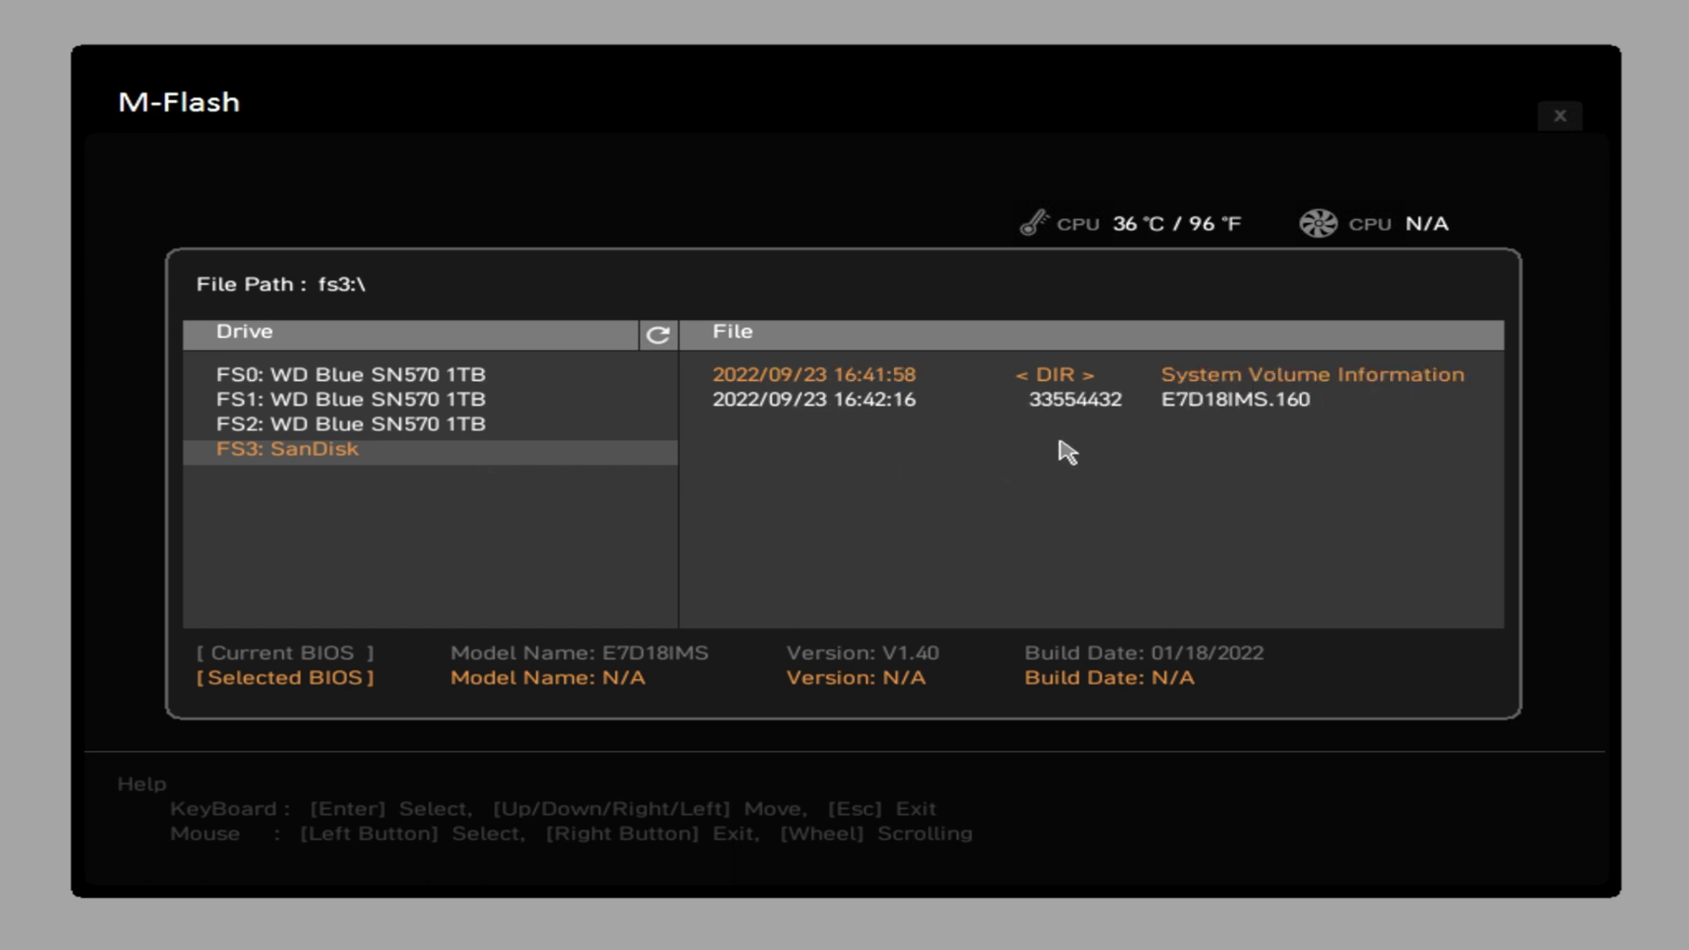
mouse_move(1182, 407)
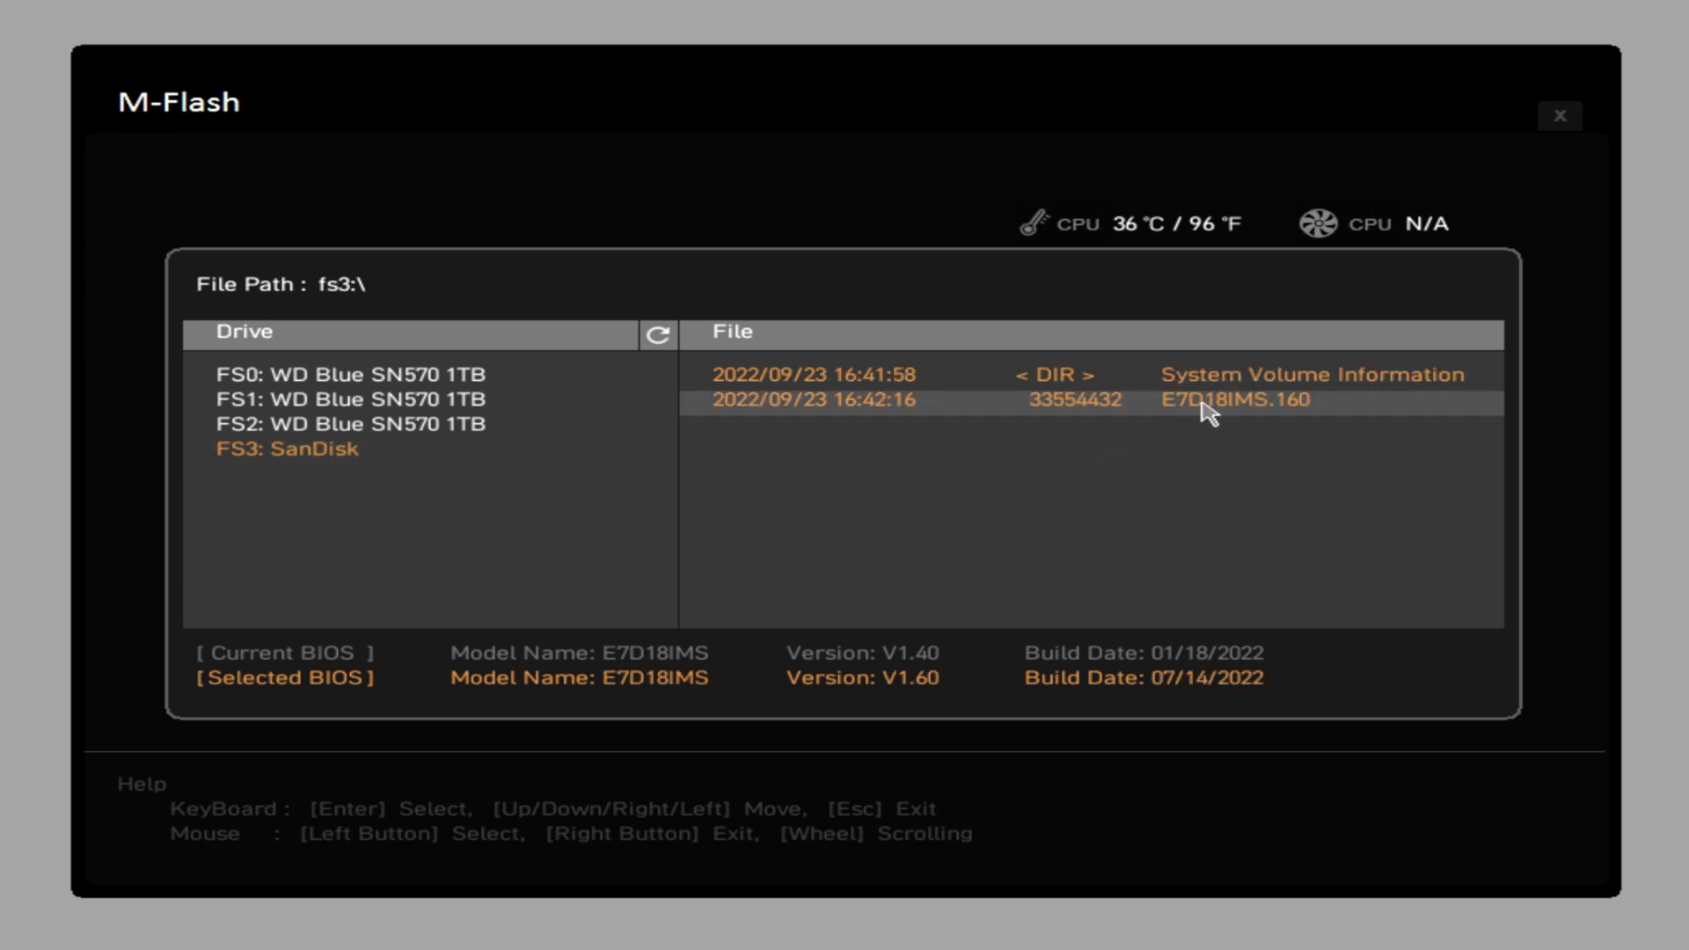
click(1207, 412)
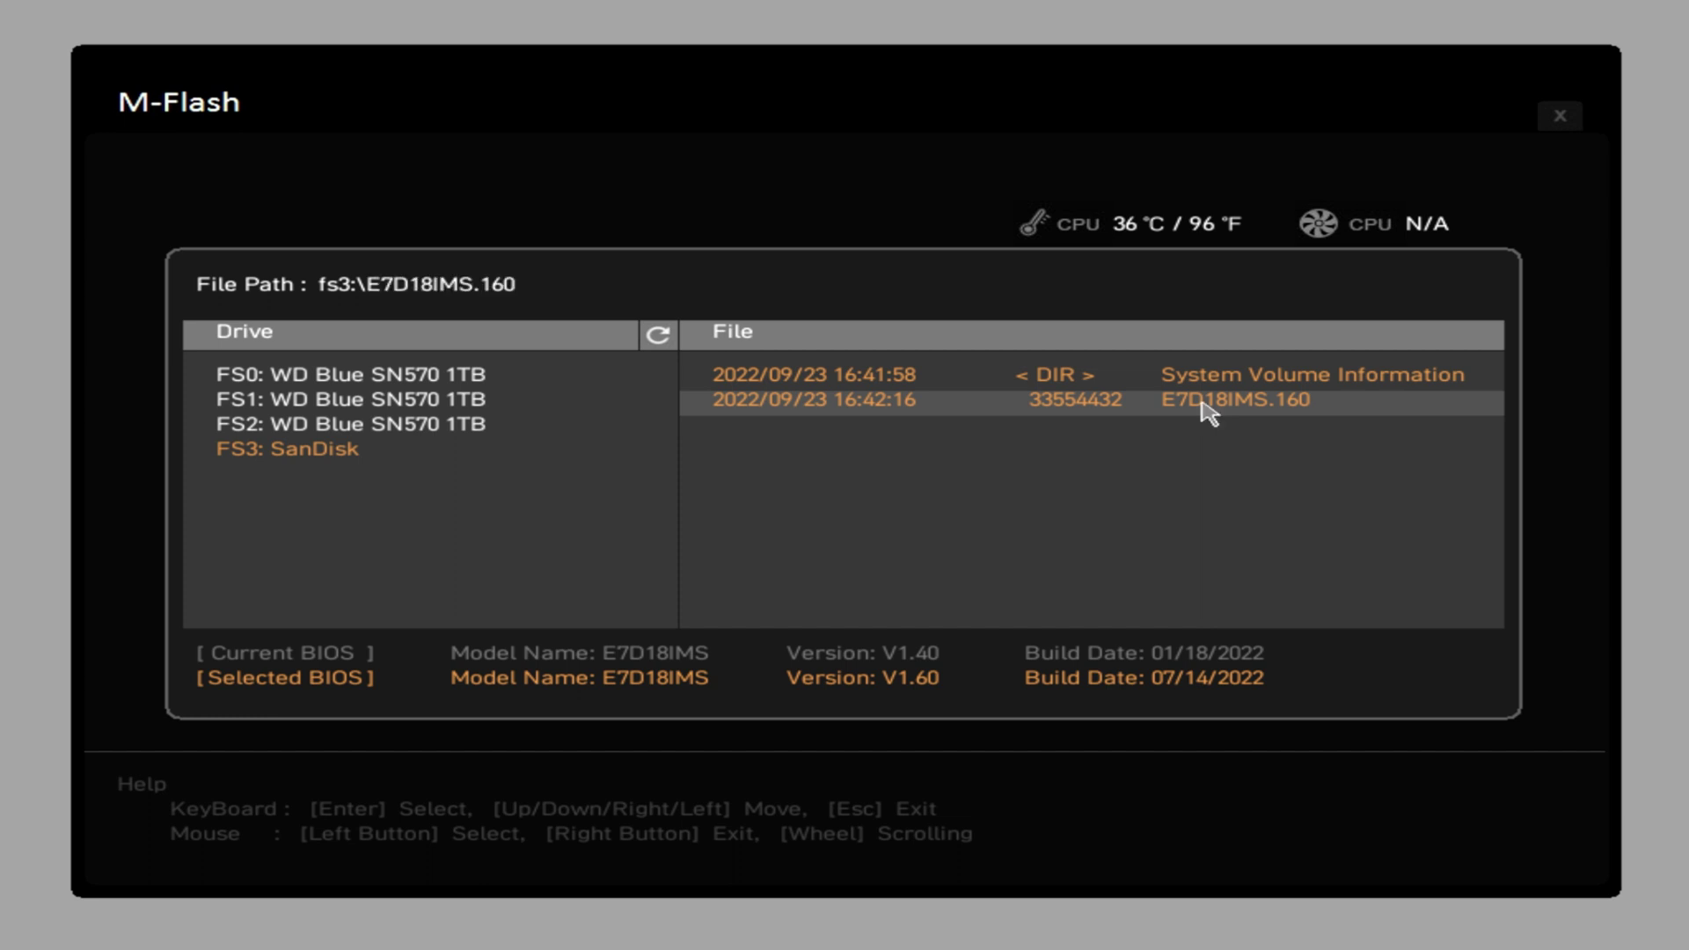
click(1207, 412)
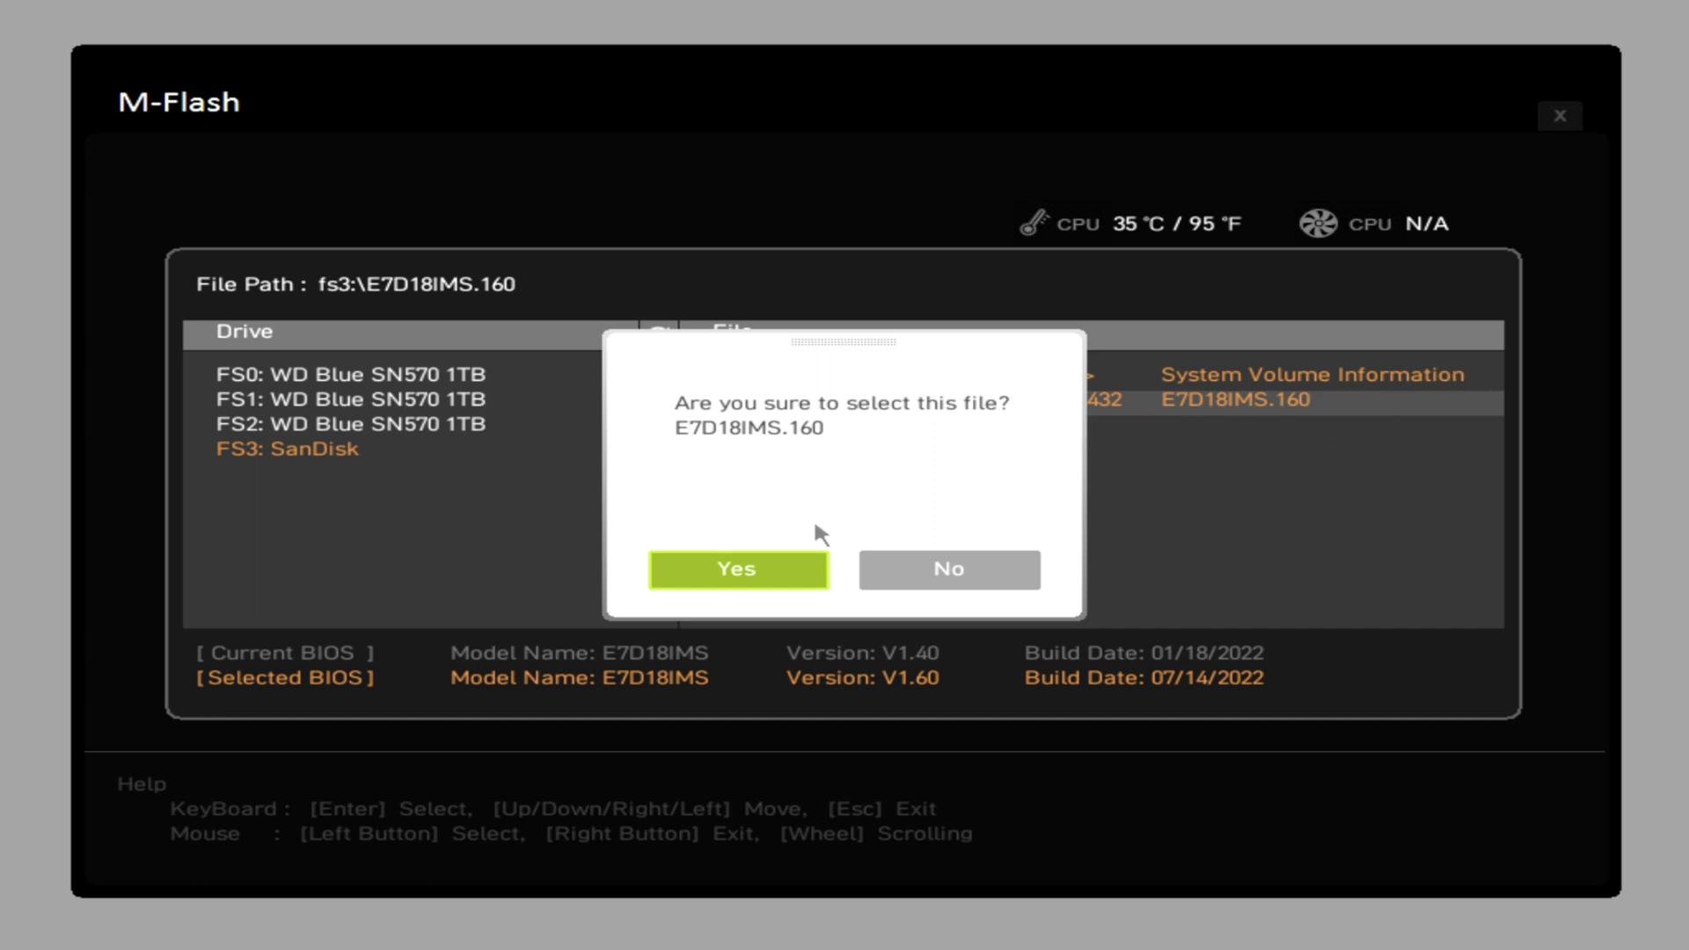
click(784, 577)
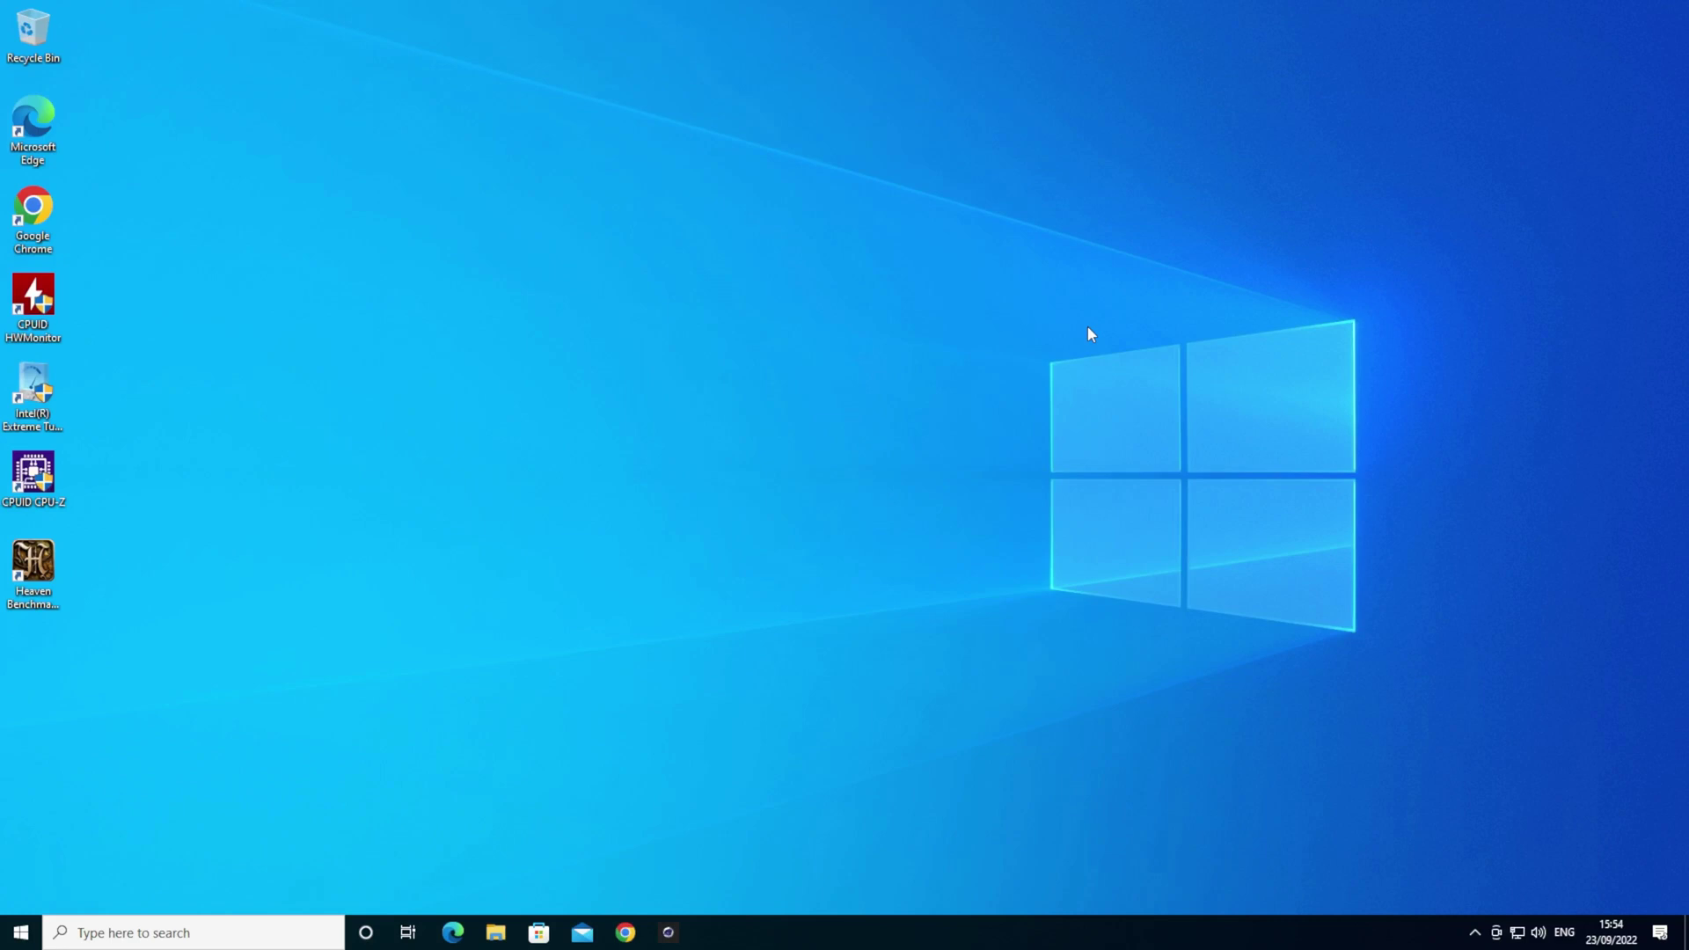
- Show the hidden notification-area icons on the rebooted Windows desktop
click(1477, 932)
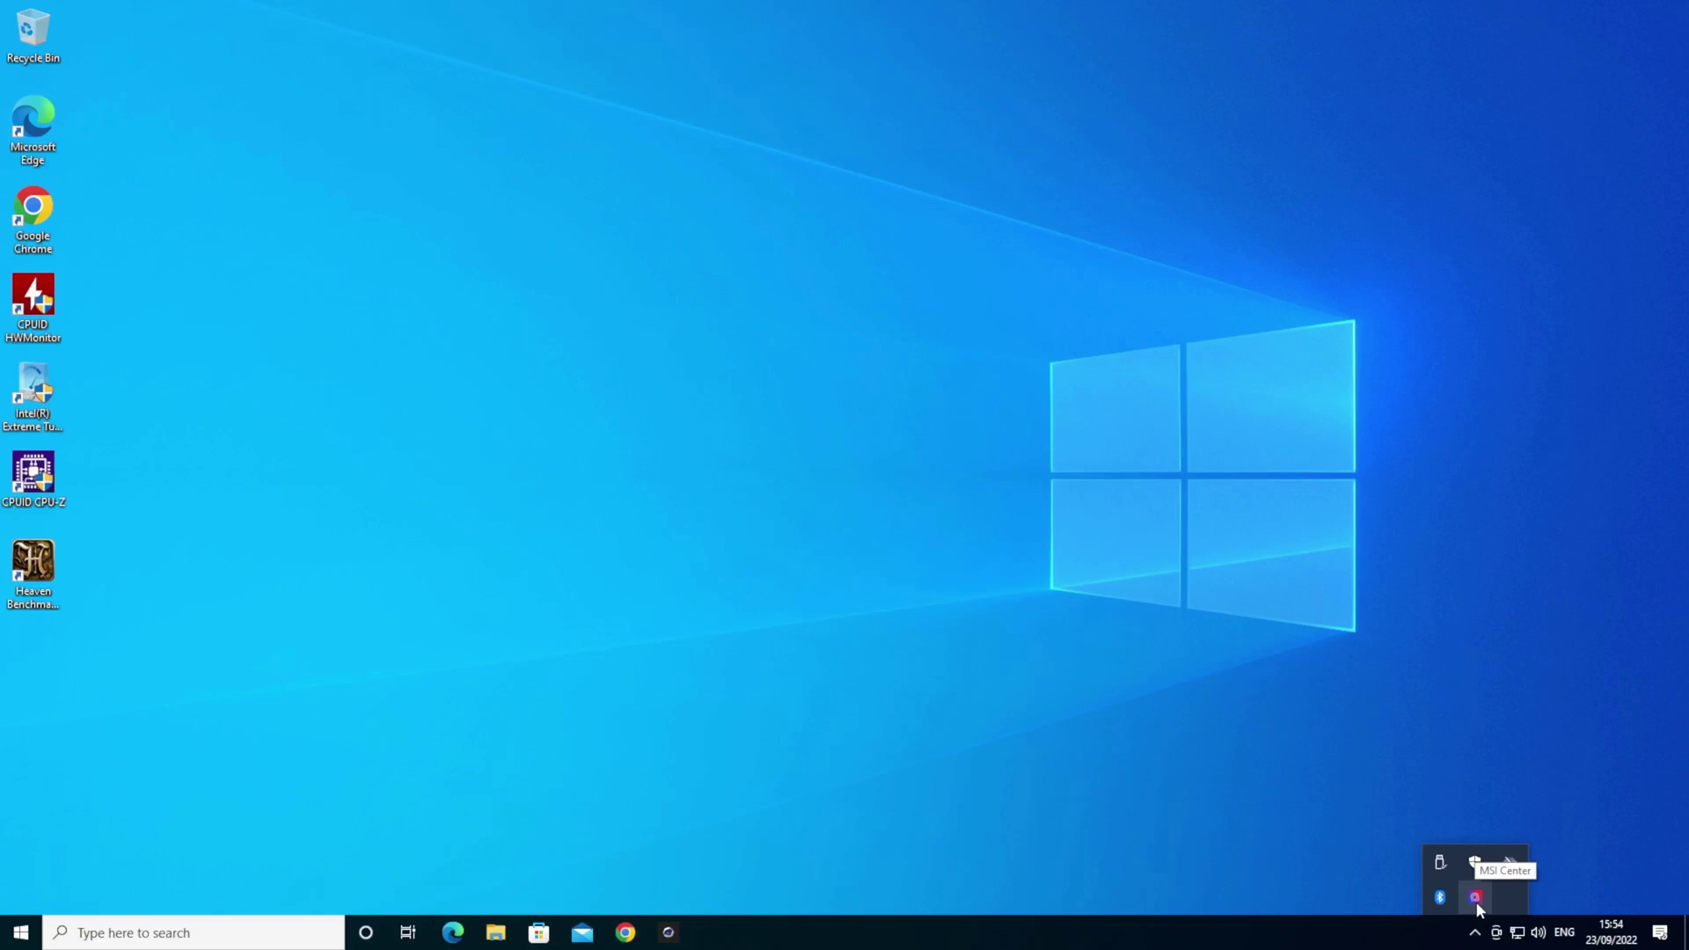
- In MSI Center, run Support > Live Update > Advanced, which reports no BIOS updates
click(1477, 901)
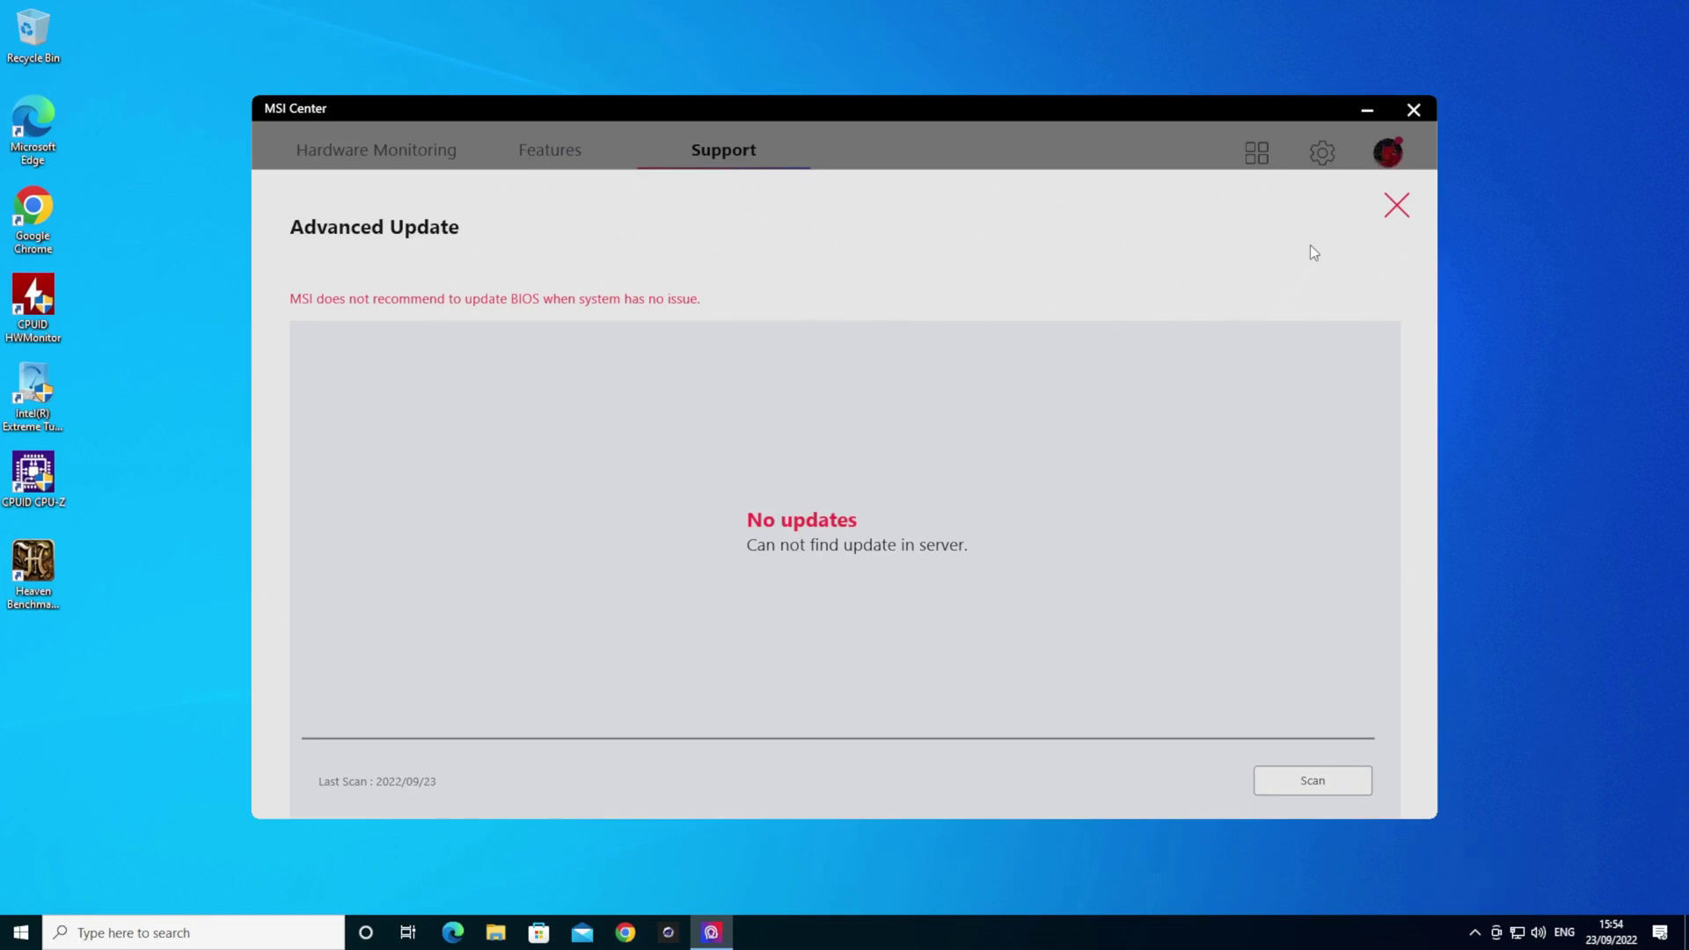
click(1377, 208)
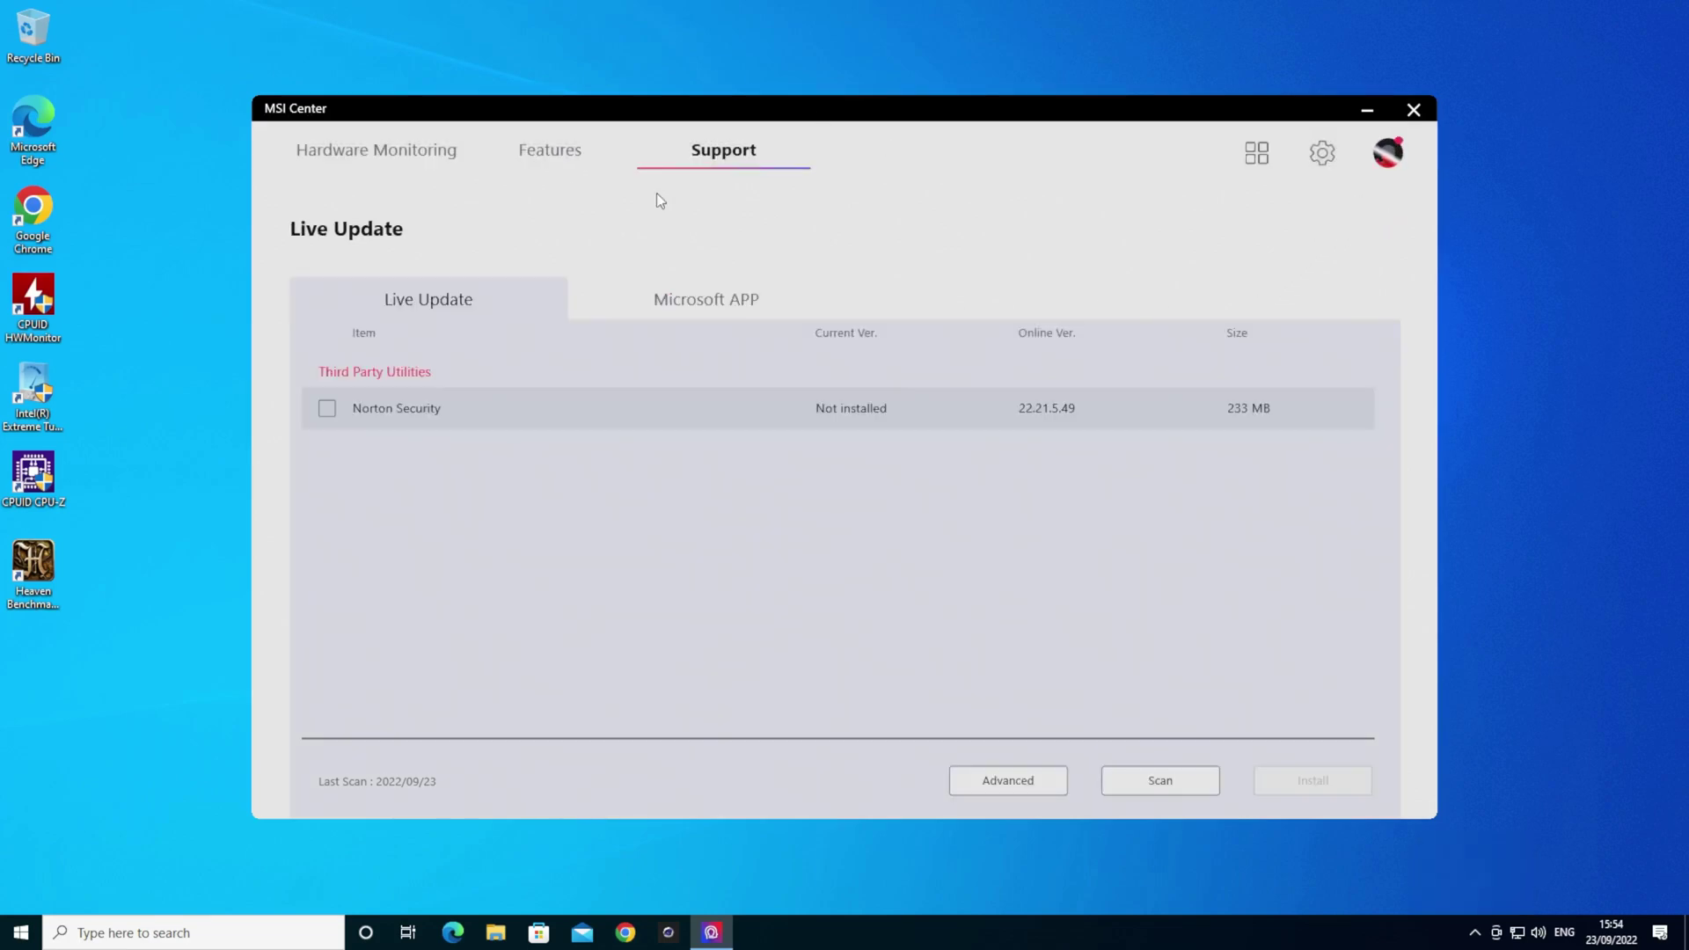
click(424, 154)
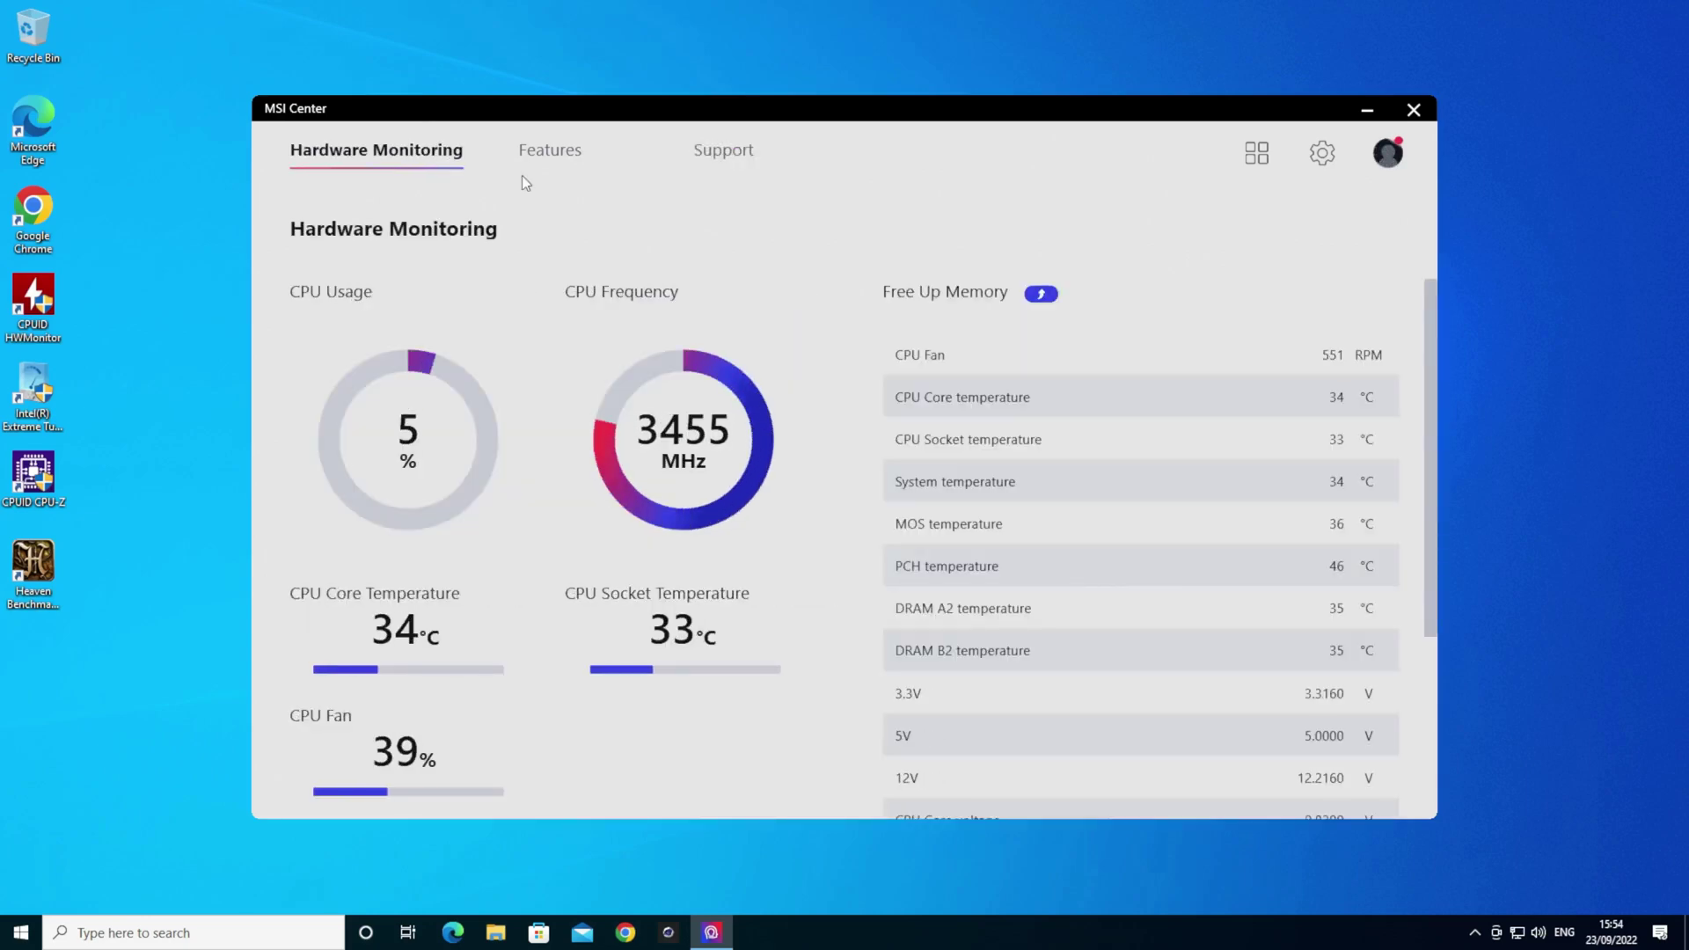
mouse_move(541, 155)
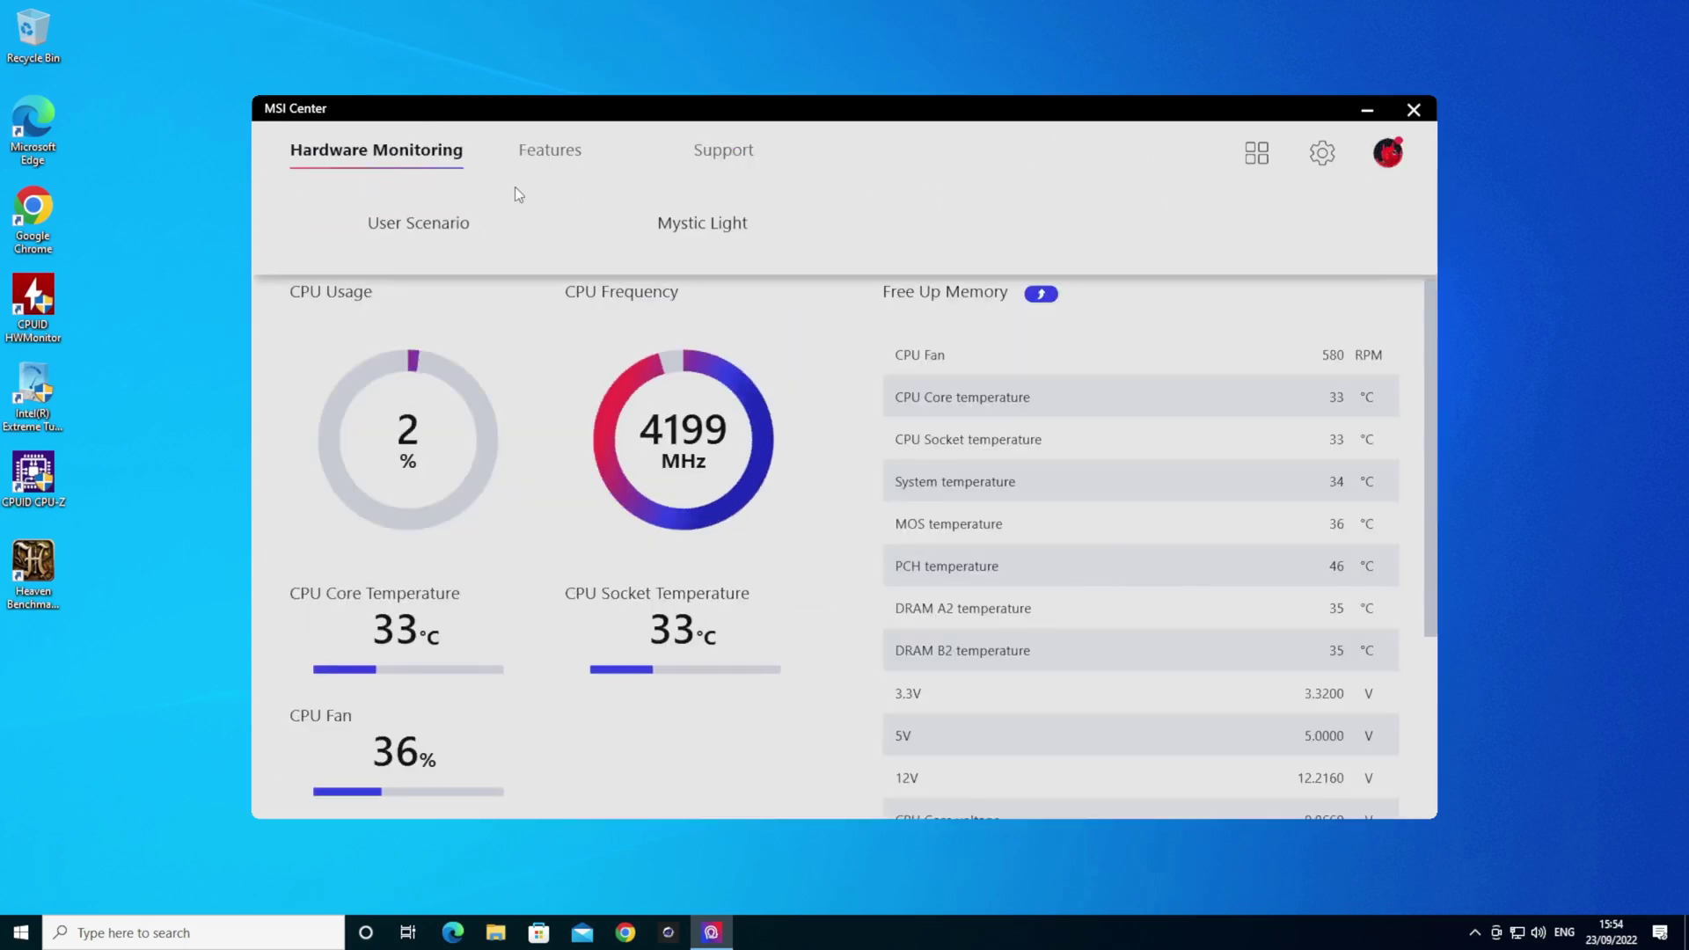
mouse_move(712, 156)
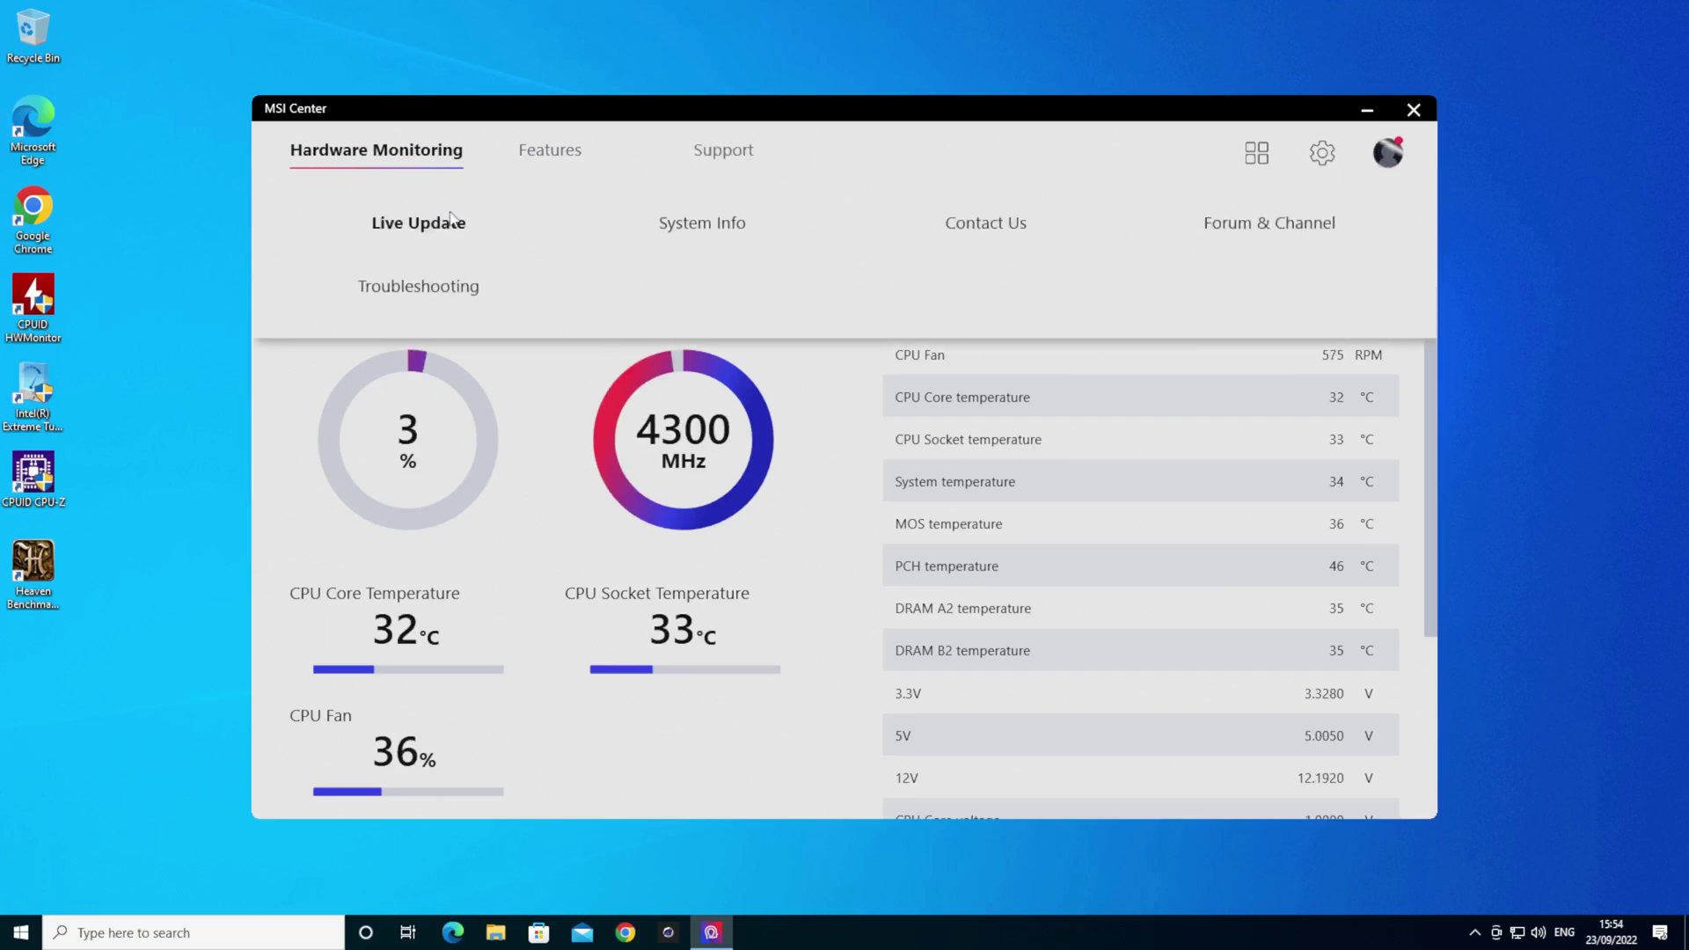
click(453, 218)
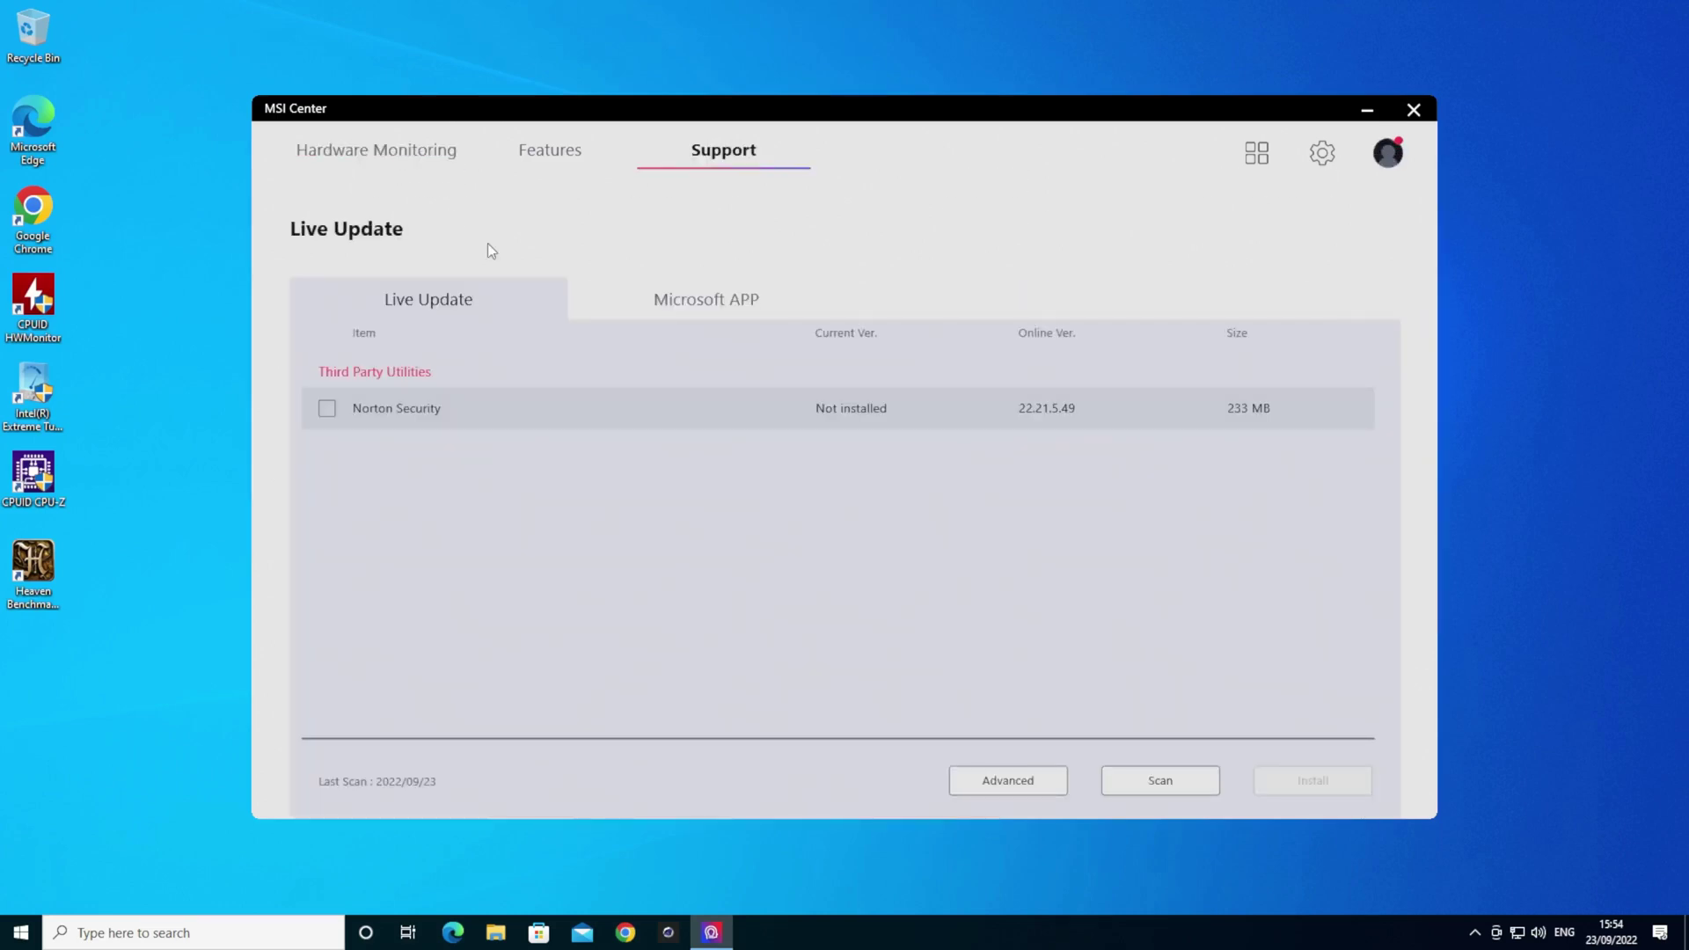
click(1011, 786)
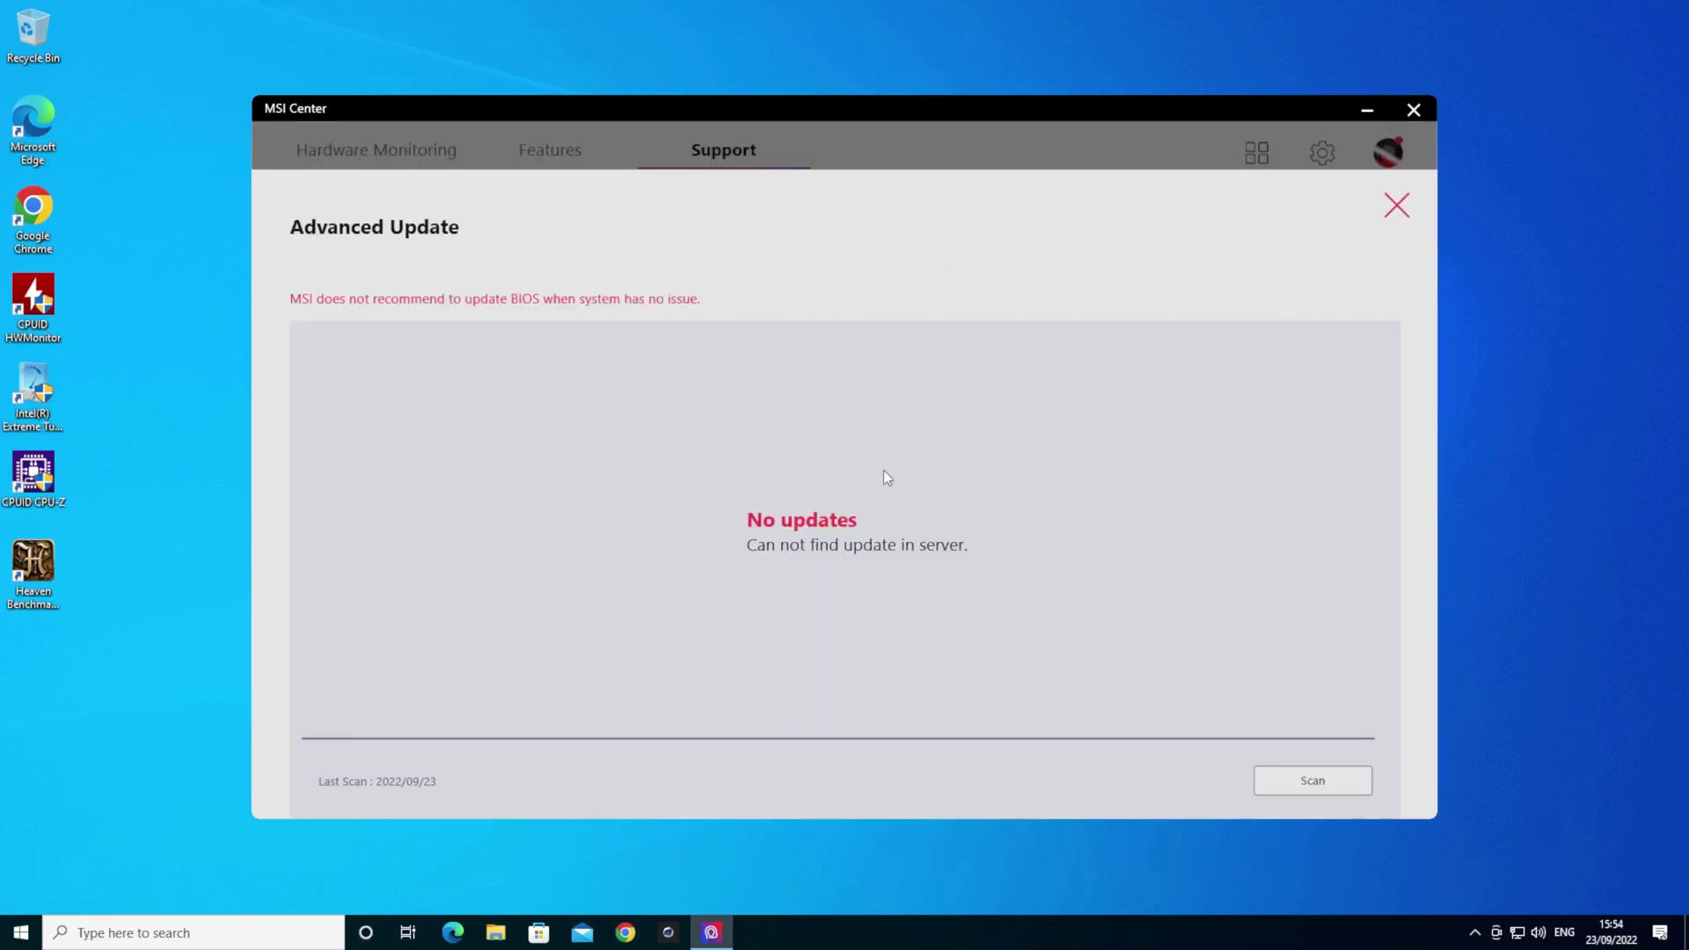
click(1280, 782)
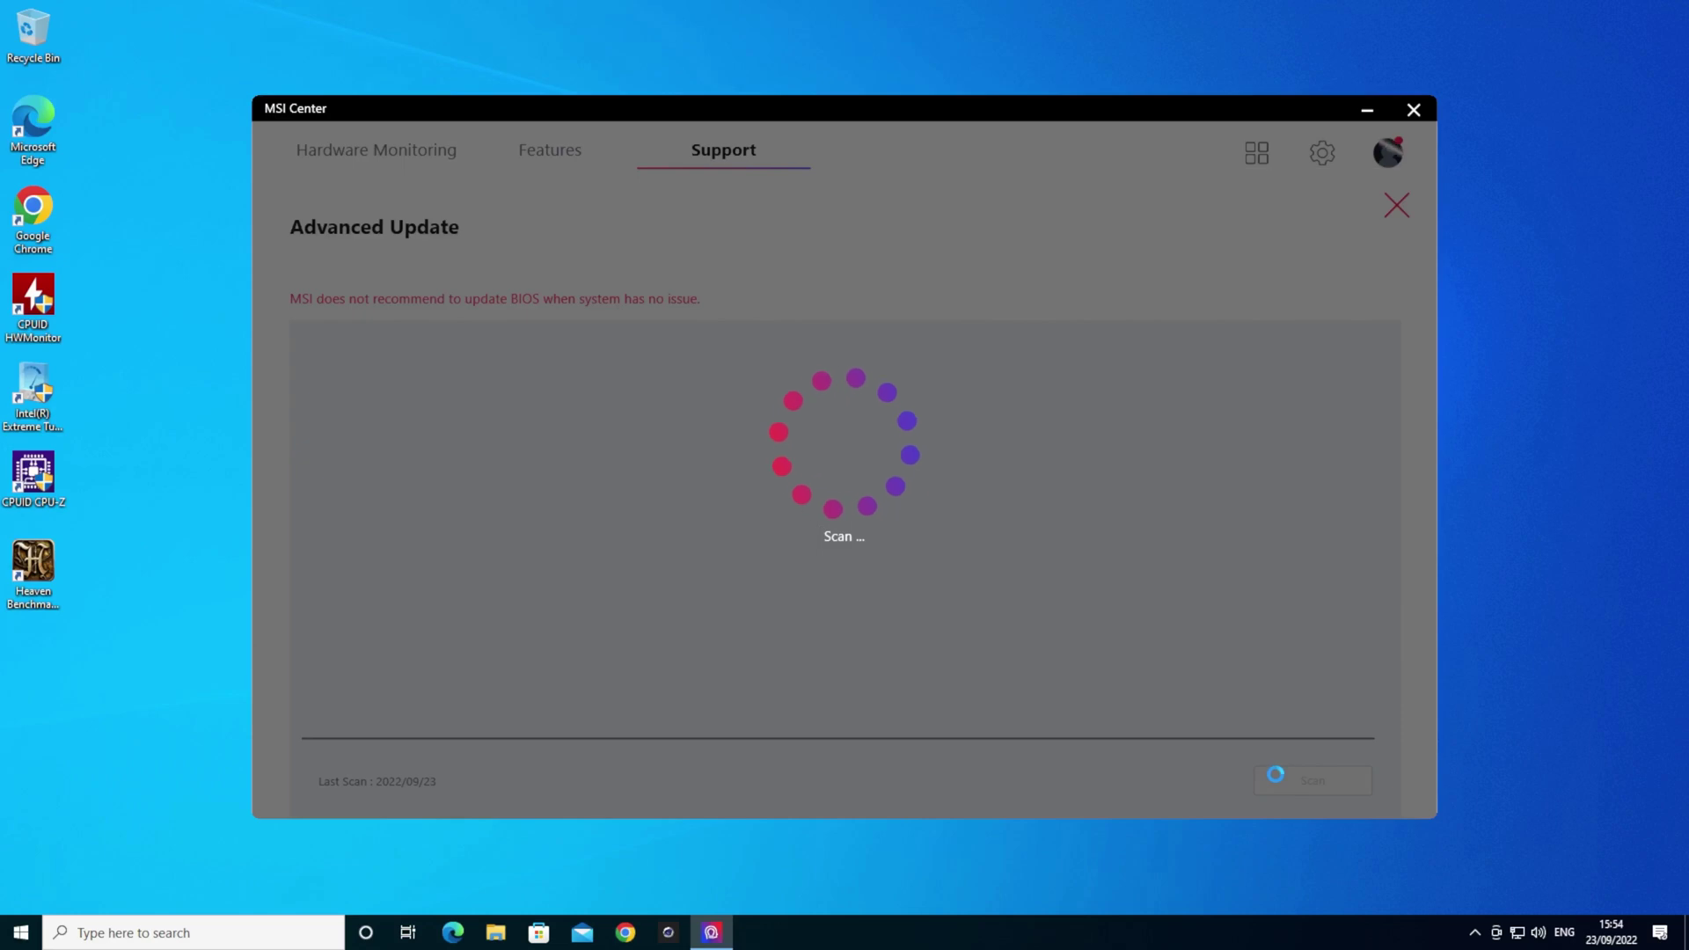